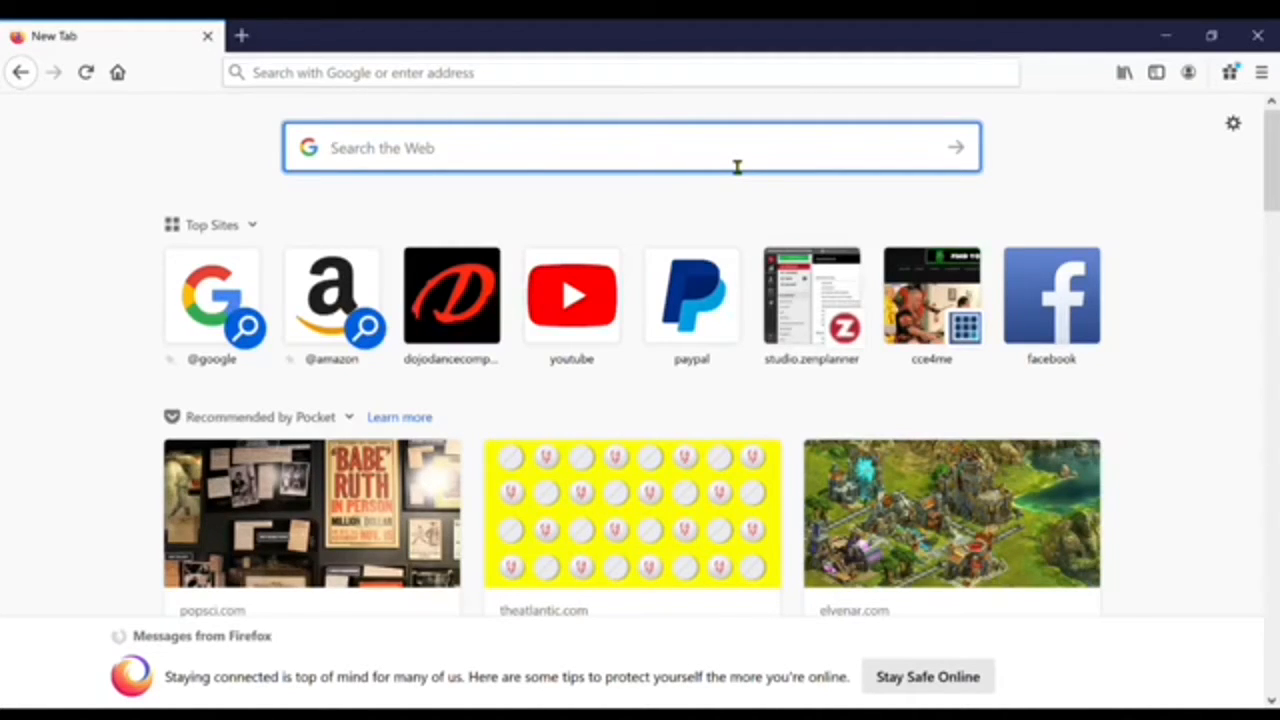
- Search Google for 'cce4me'
text(cc)
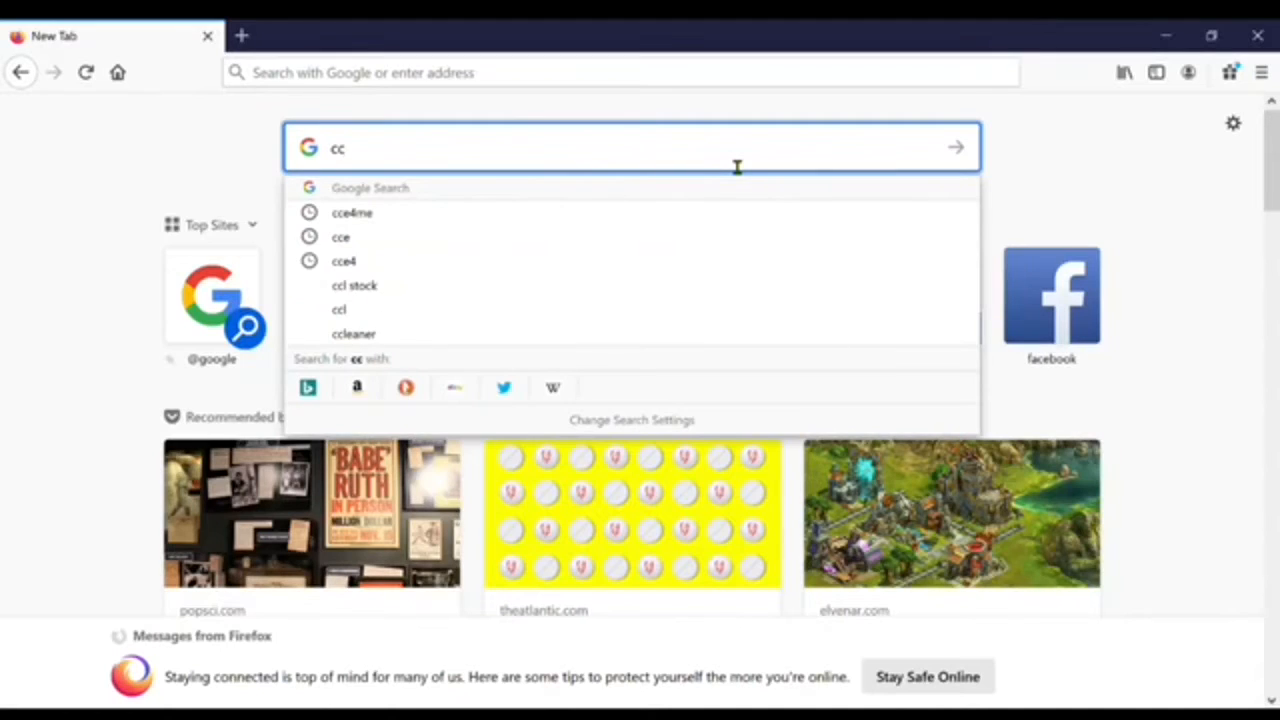
text(e)
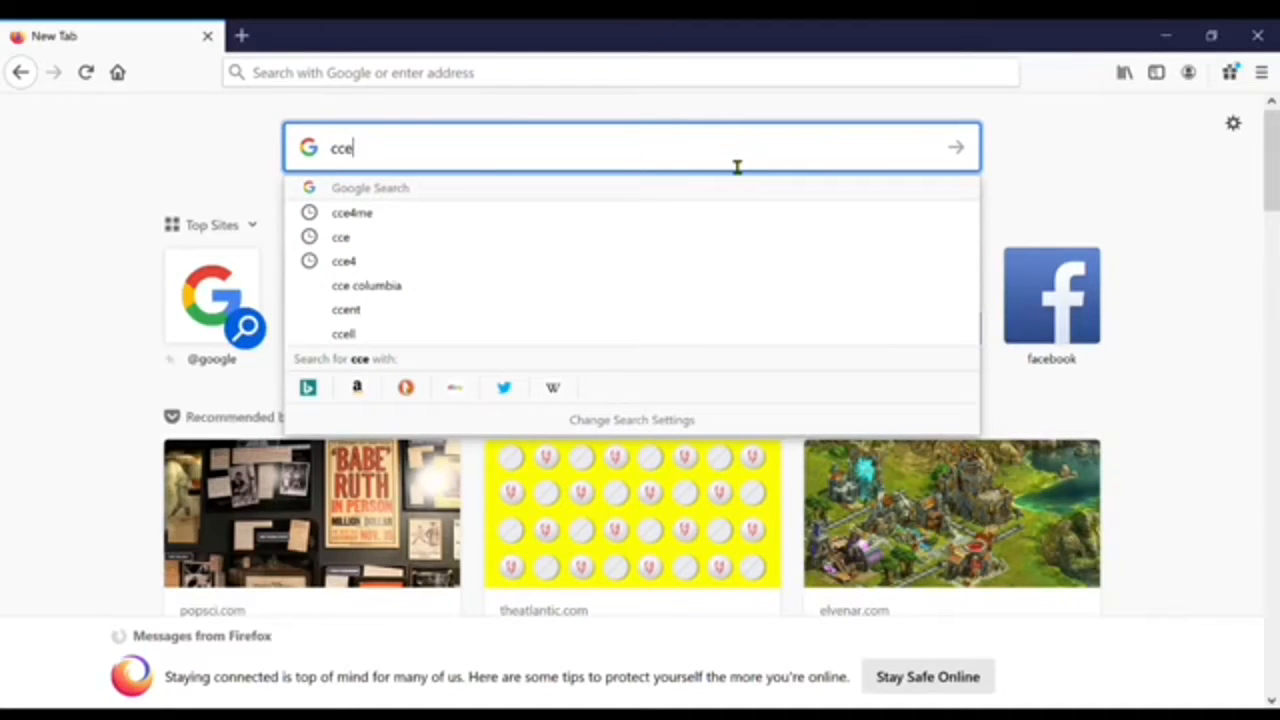
text(4me)
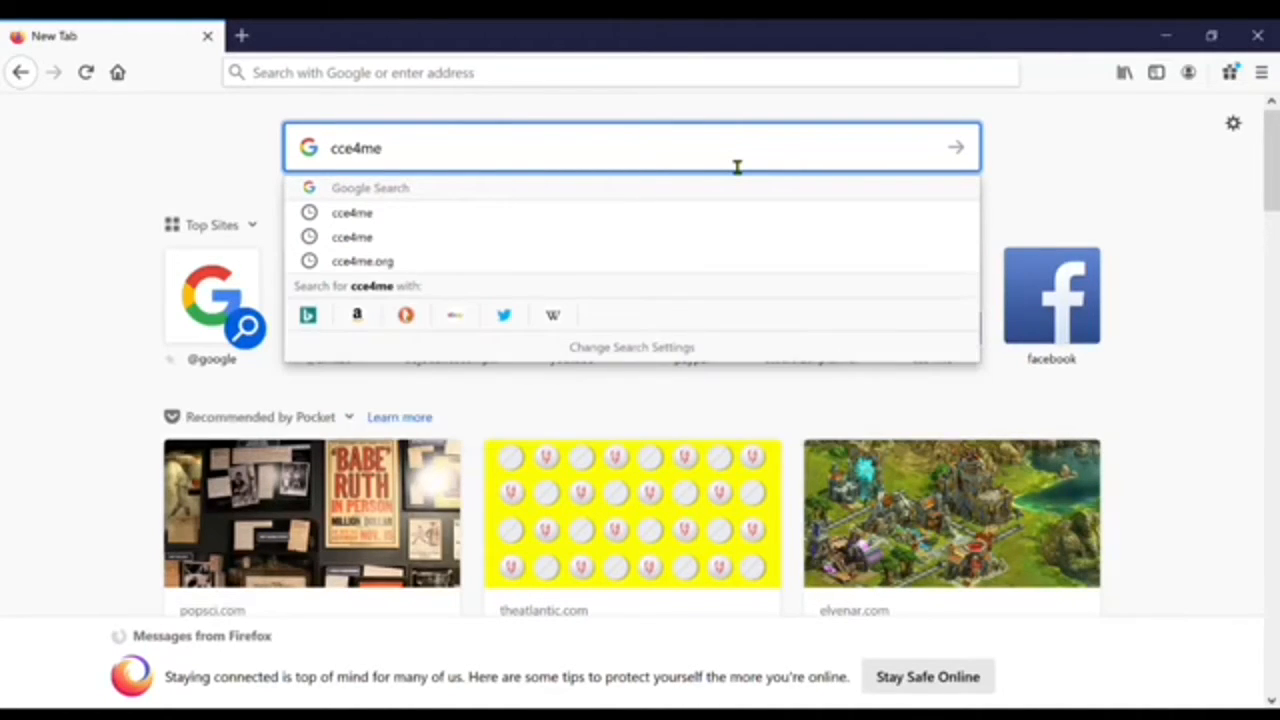
key(Return)
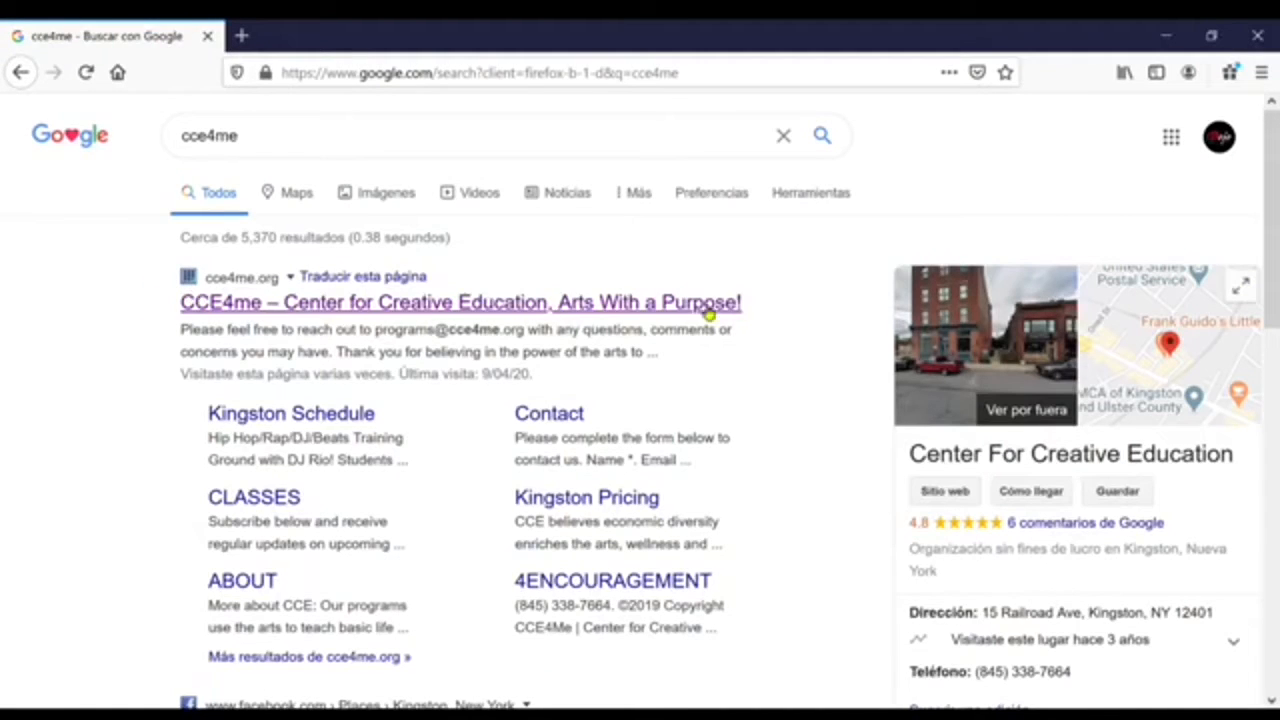
- Open the CCE4me – Center for Creative Education site and scroll to NEW! REGISTER FOR ONLINE CLASSES HERE!
click(534, 310)
click(422, 302)
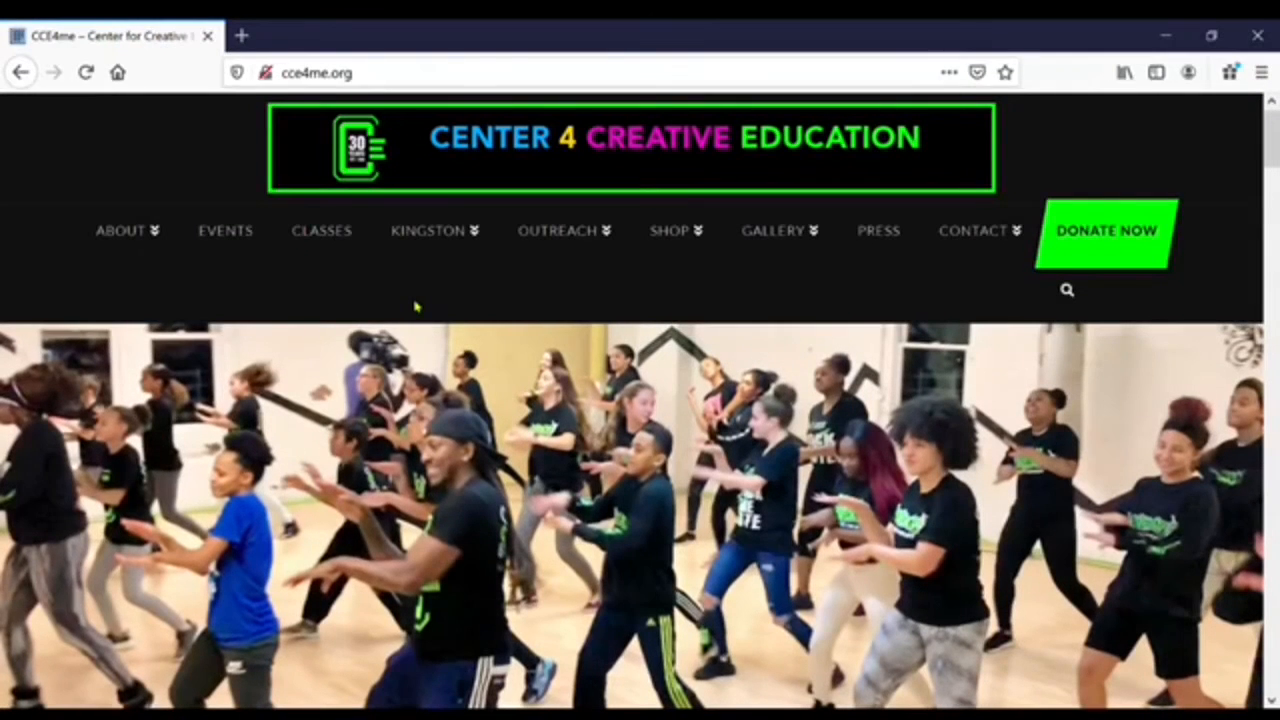
scroll(531, 505, down, 5)
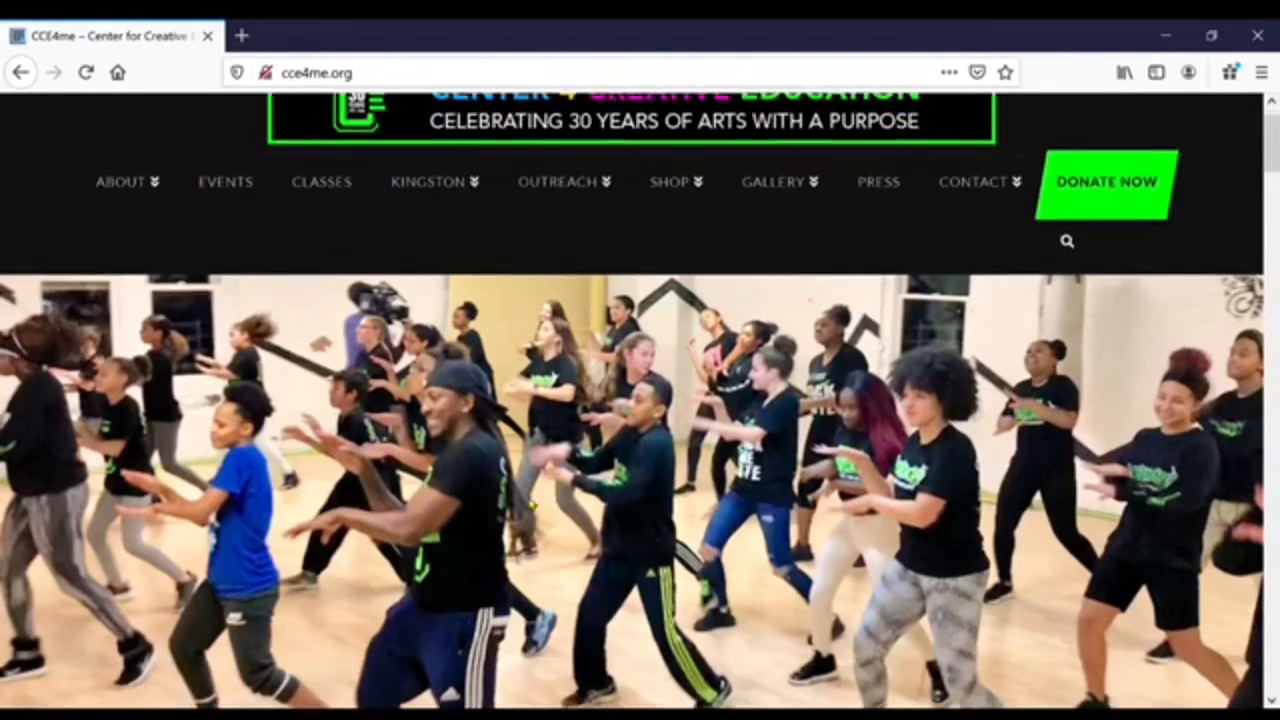
scroll(531, 505, down, 5)
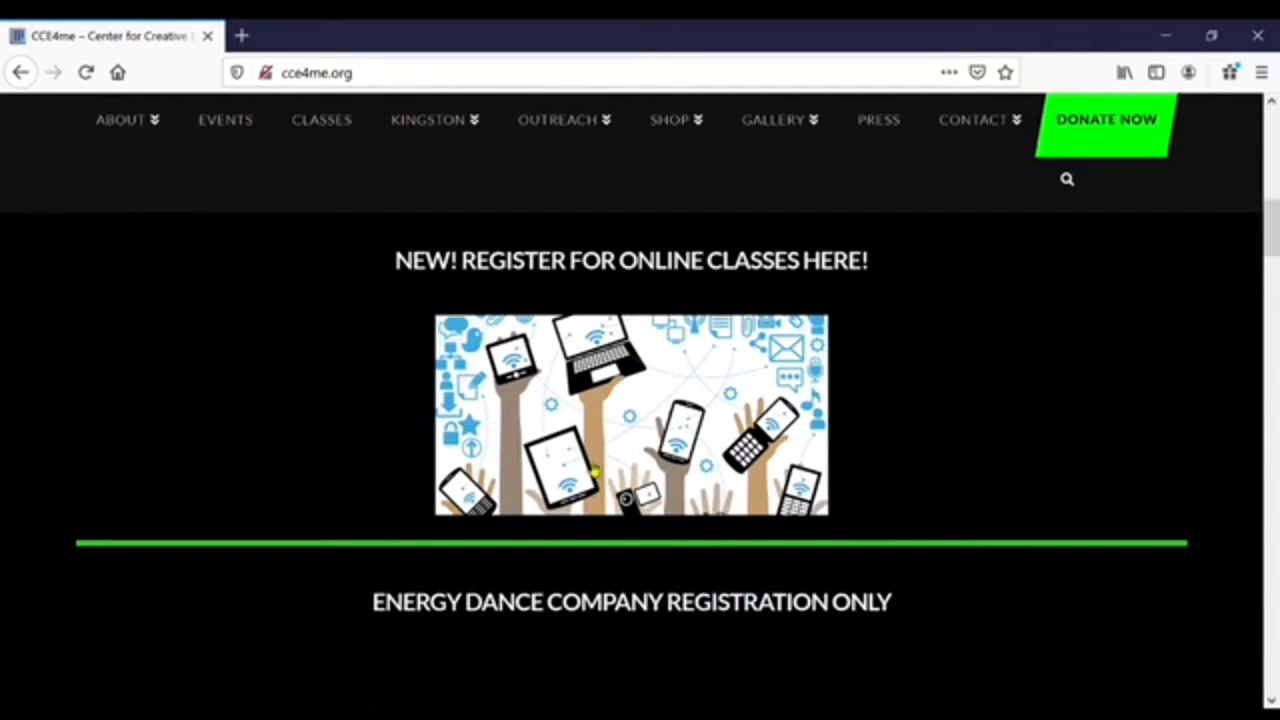
- From the online class calendar, open the 9:30 AM Hip Hop Kids class on Saturday the 11th
click(610, 391)
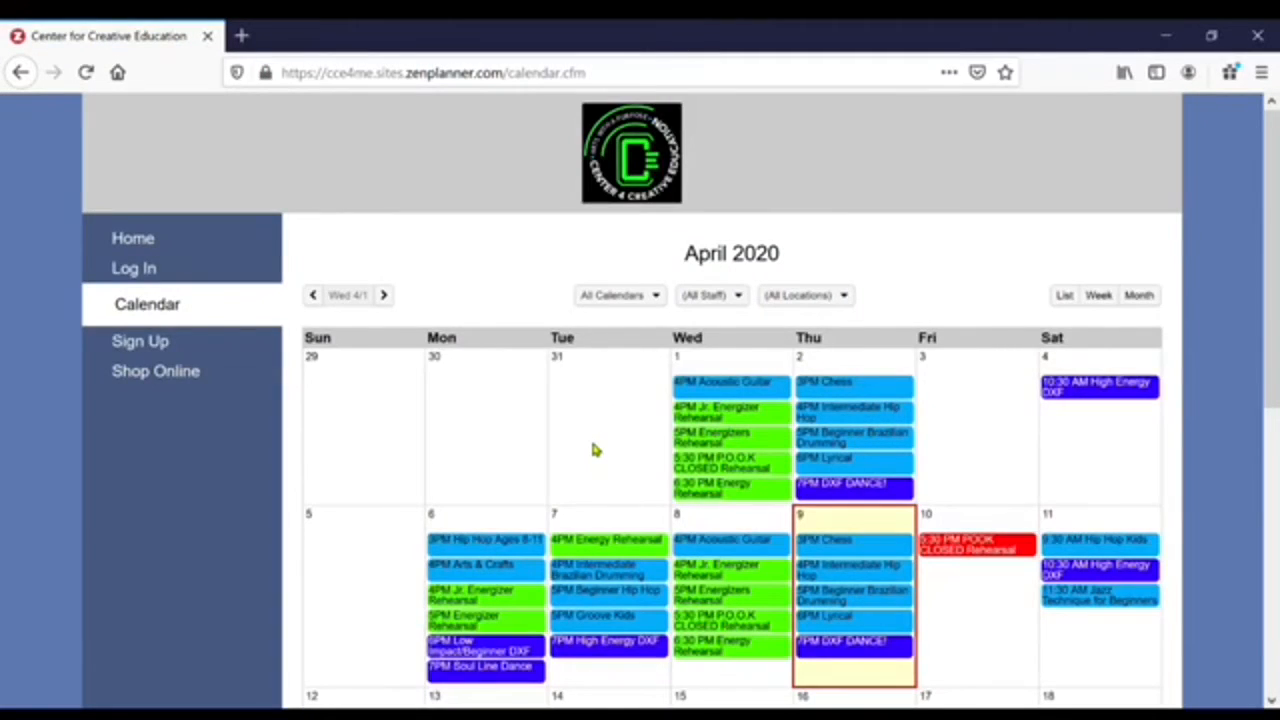
scroll(594, 450, down, 3)
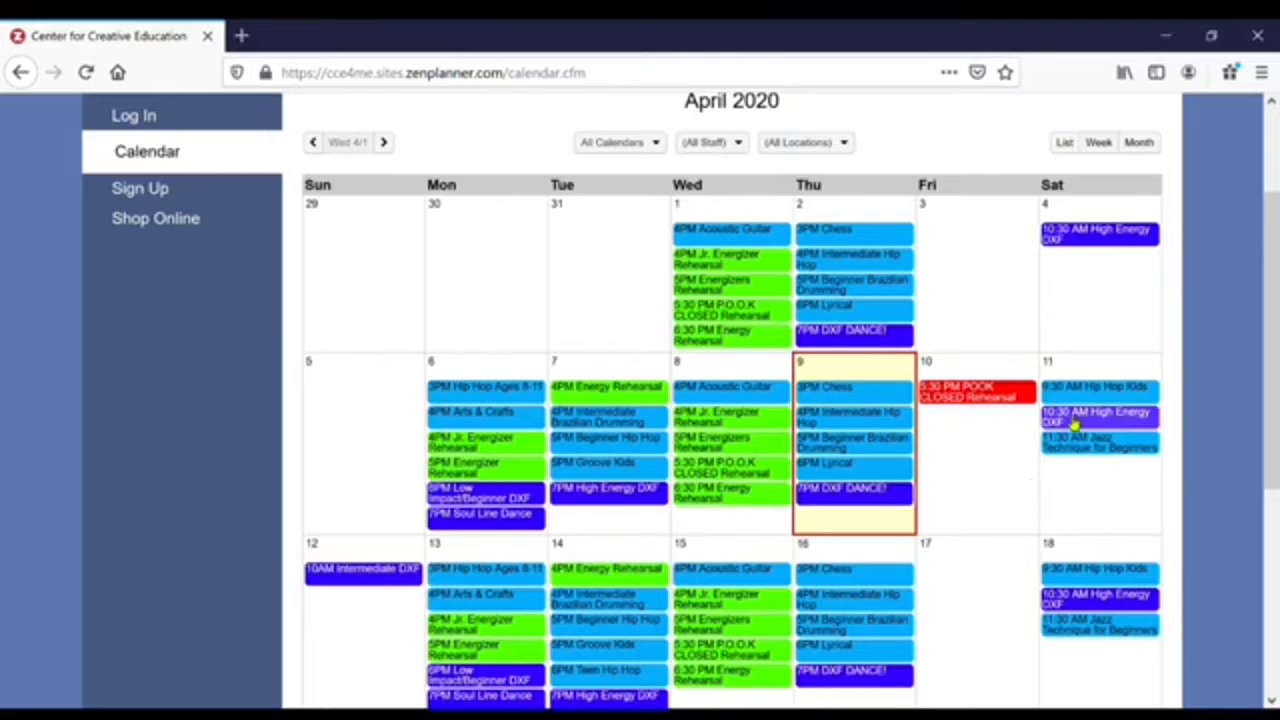
click(1118, 397)
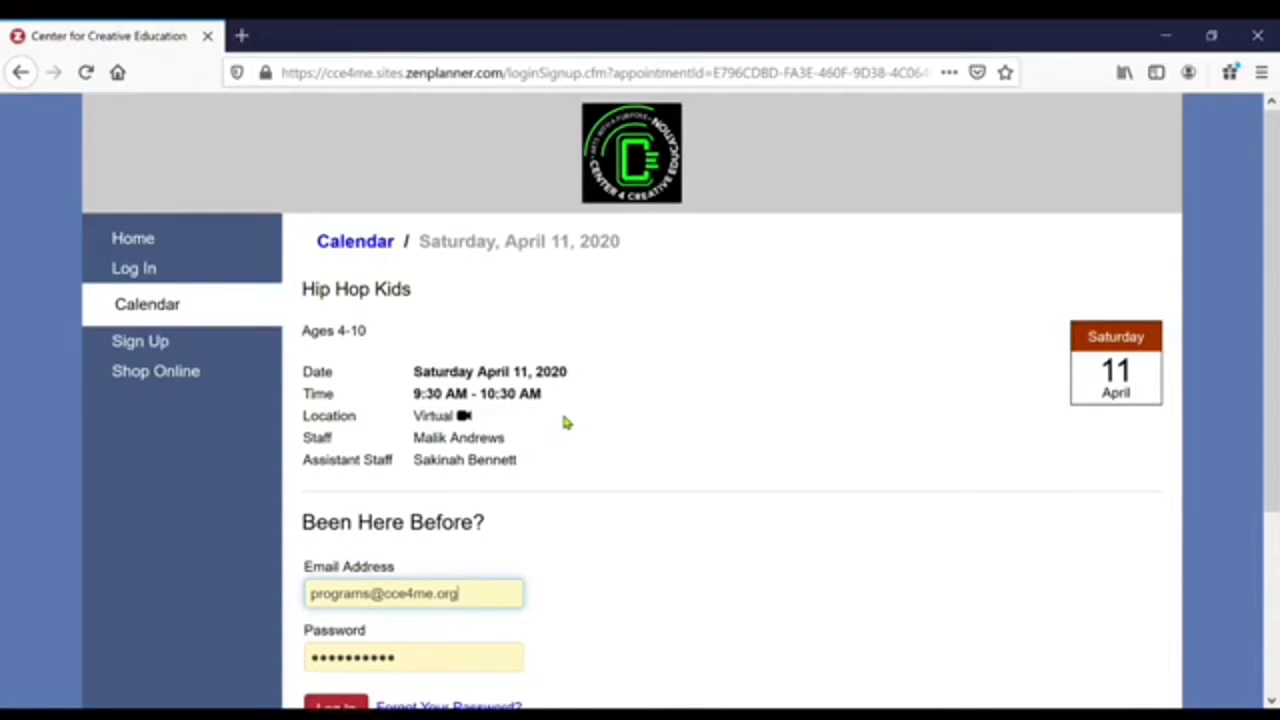
- Log in with the prefilled email and password to reserve the Hip Hop Kids class
scroll(565, 423, down, 5)
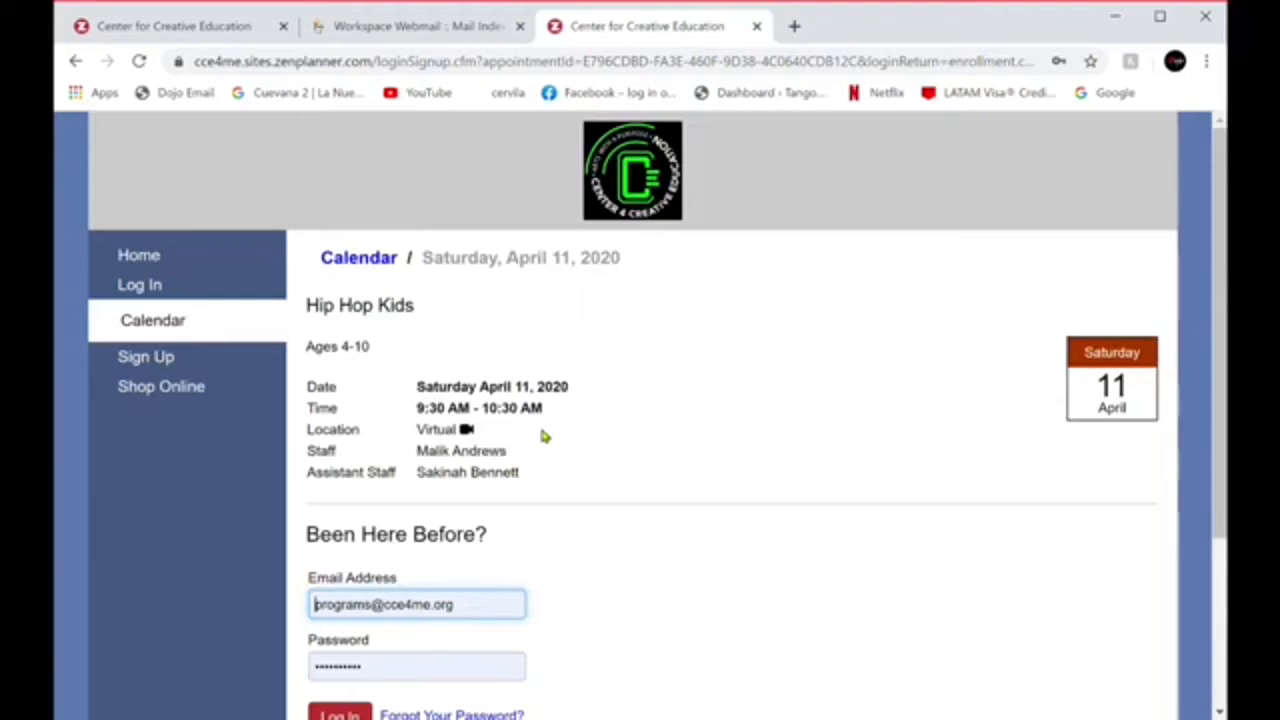
scroll(544, 435, down, 2)
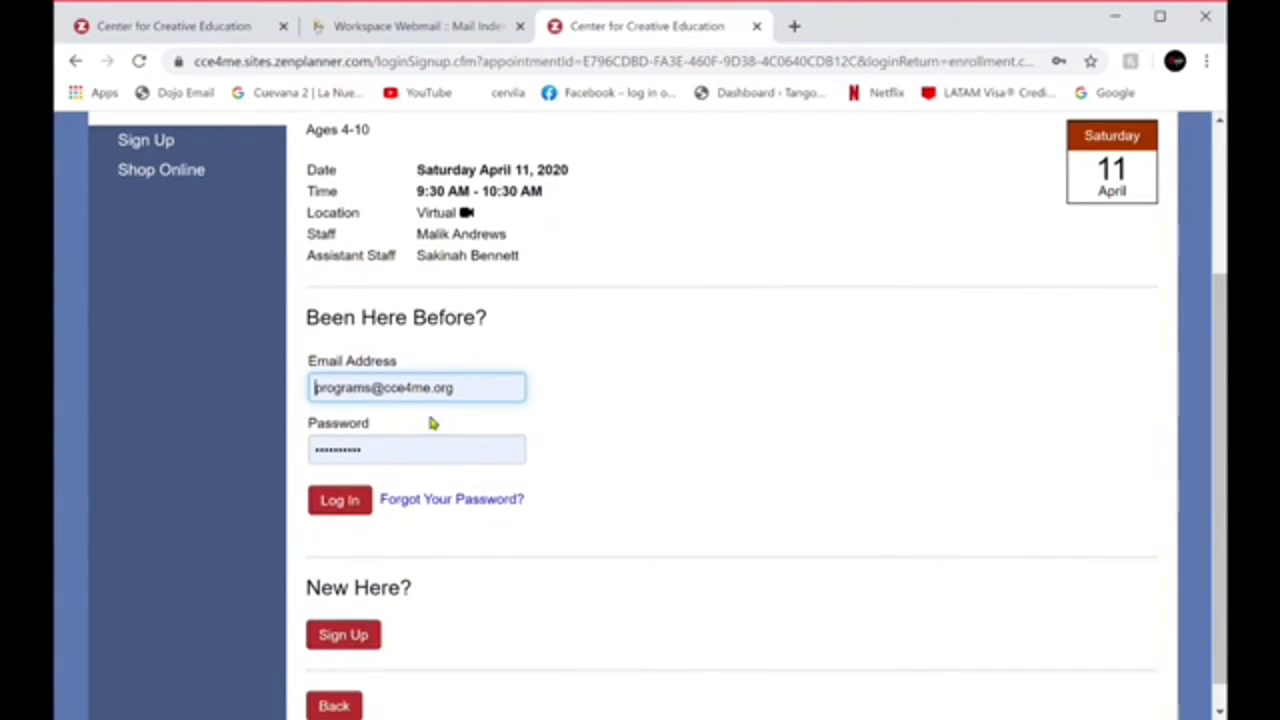
click(345, 505)
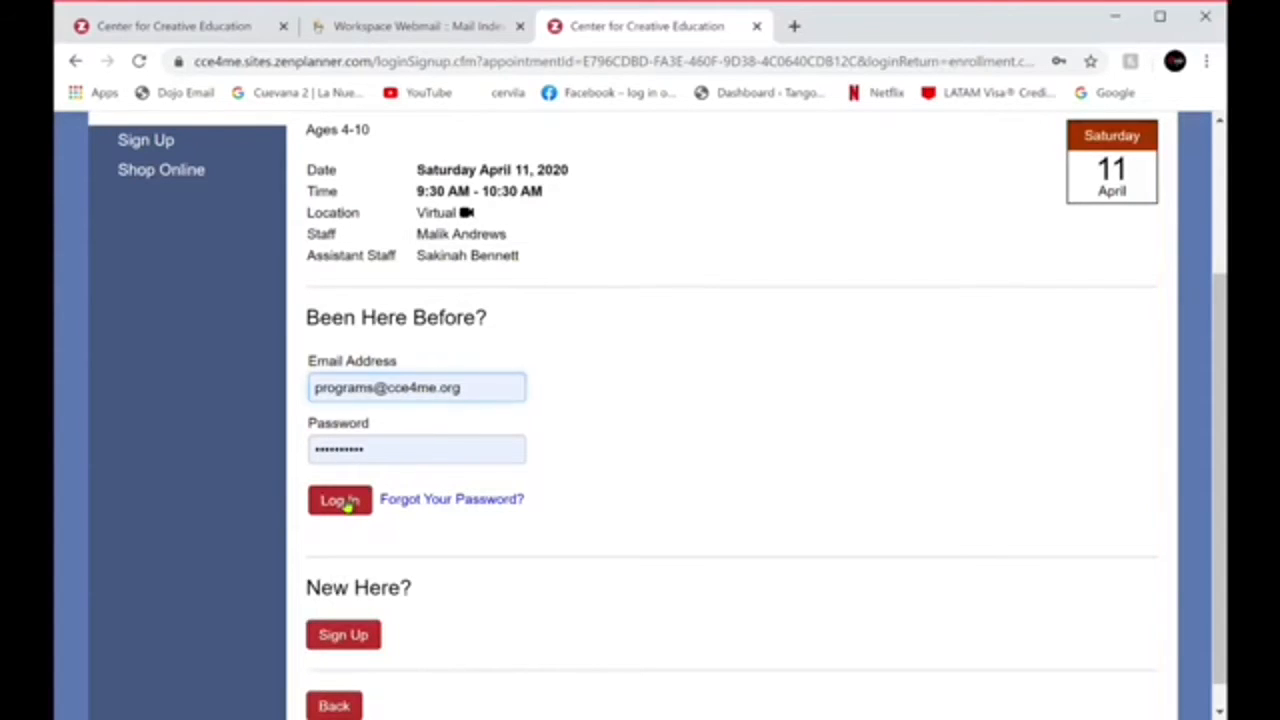
scroll(842, 529, down, 3)
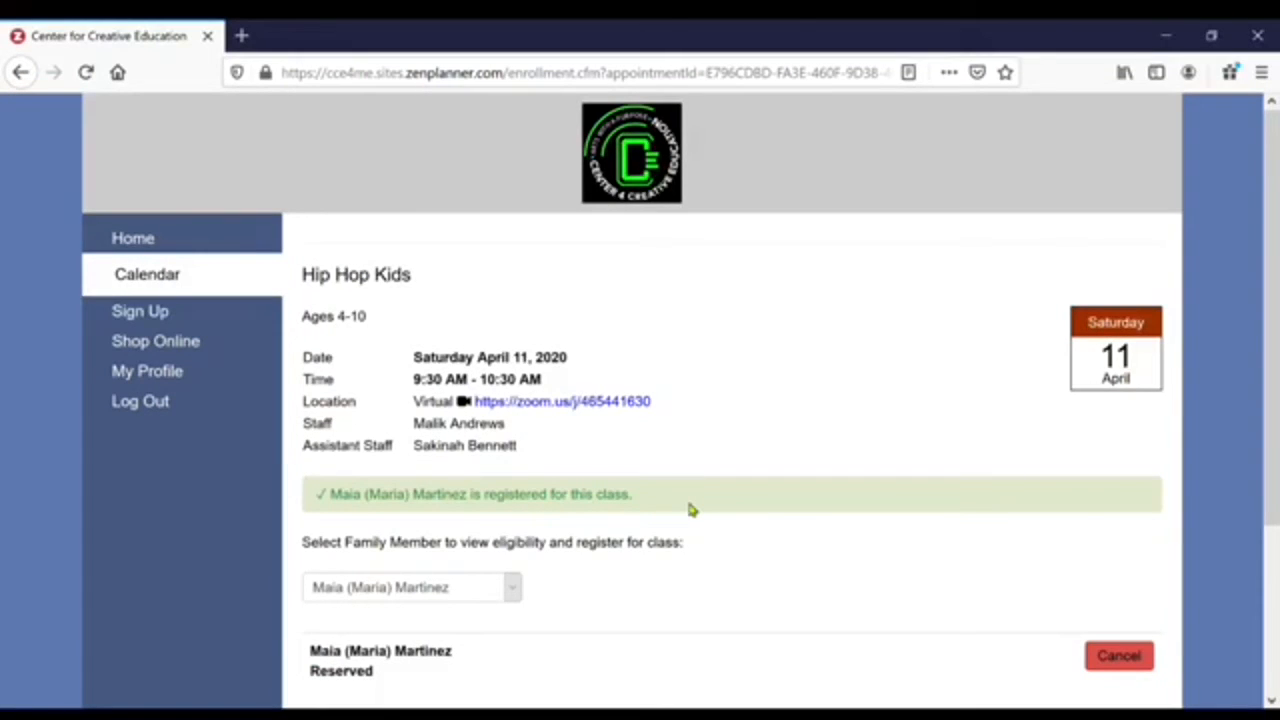
scroll(689, 510, down, 1)
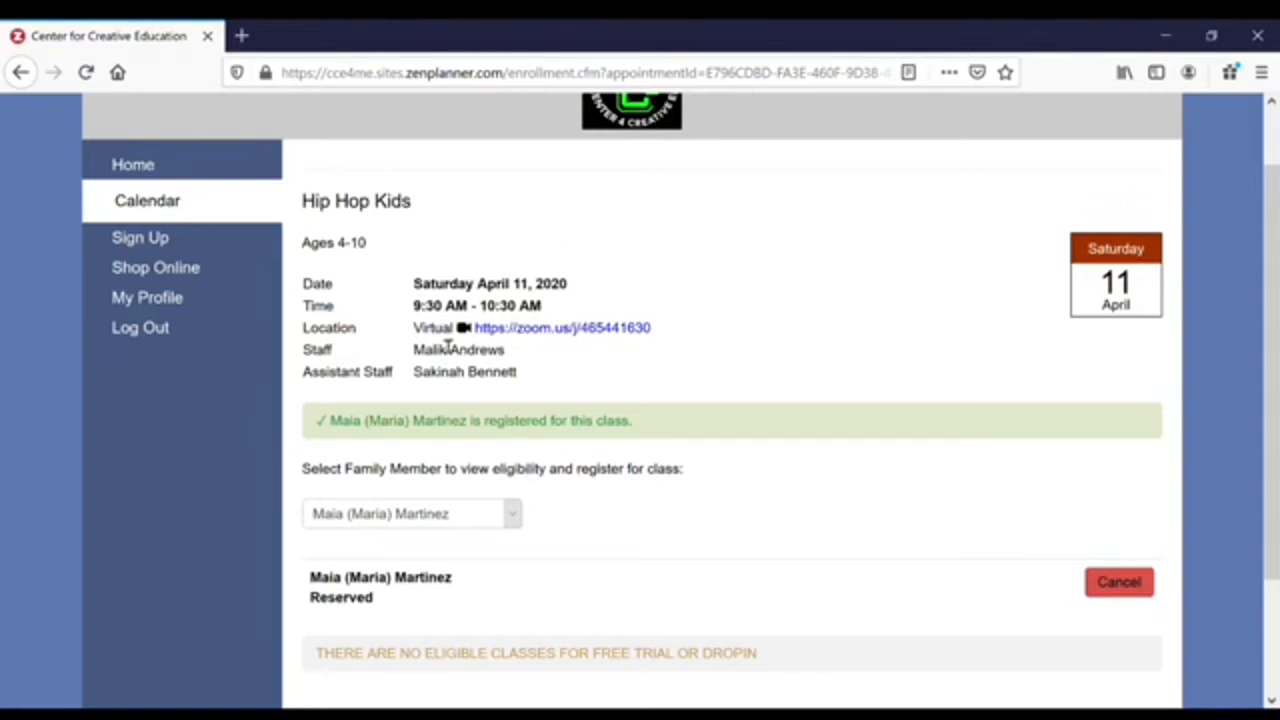
scroll(549, 511, up, 1)
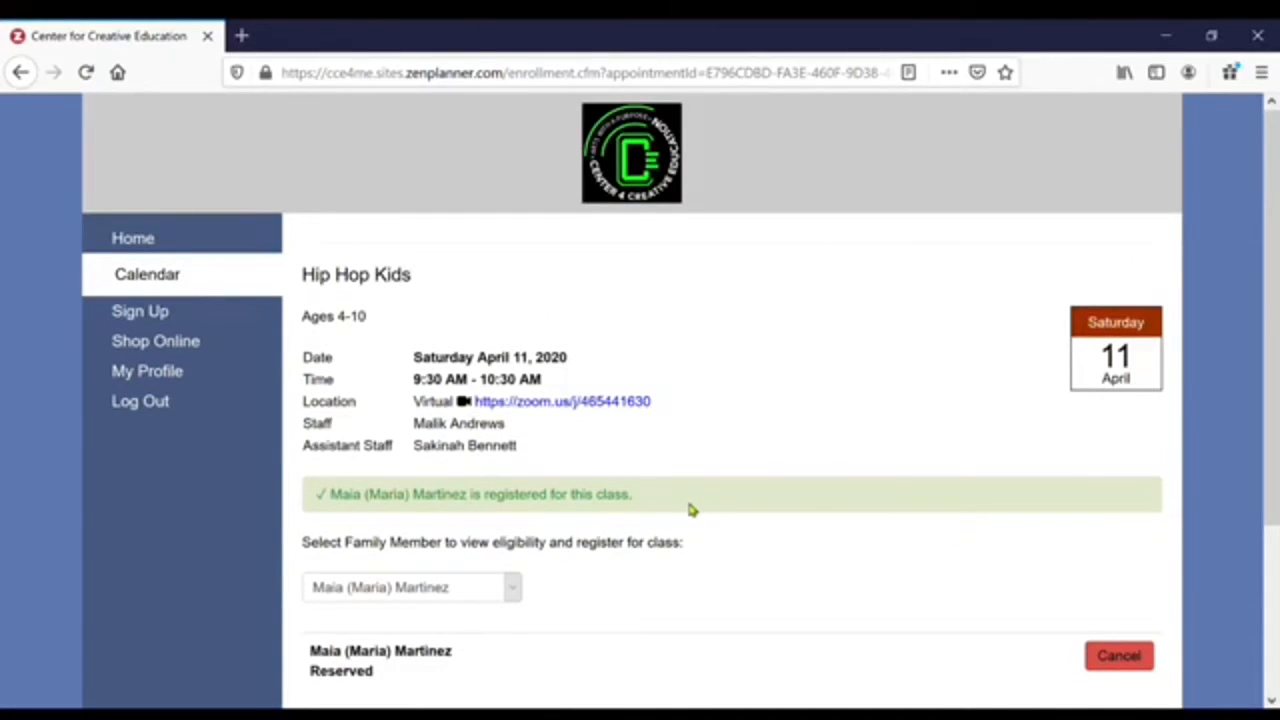
scroll(689, 510, down, 1)
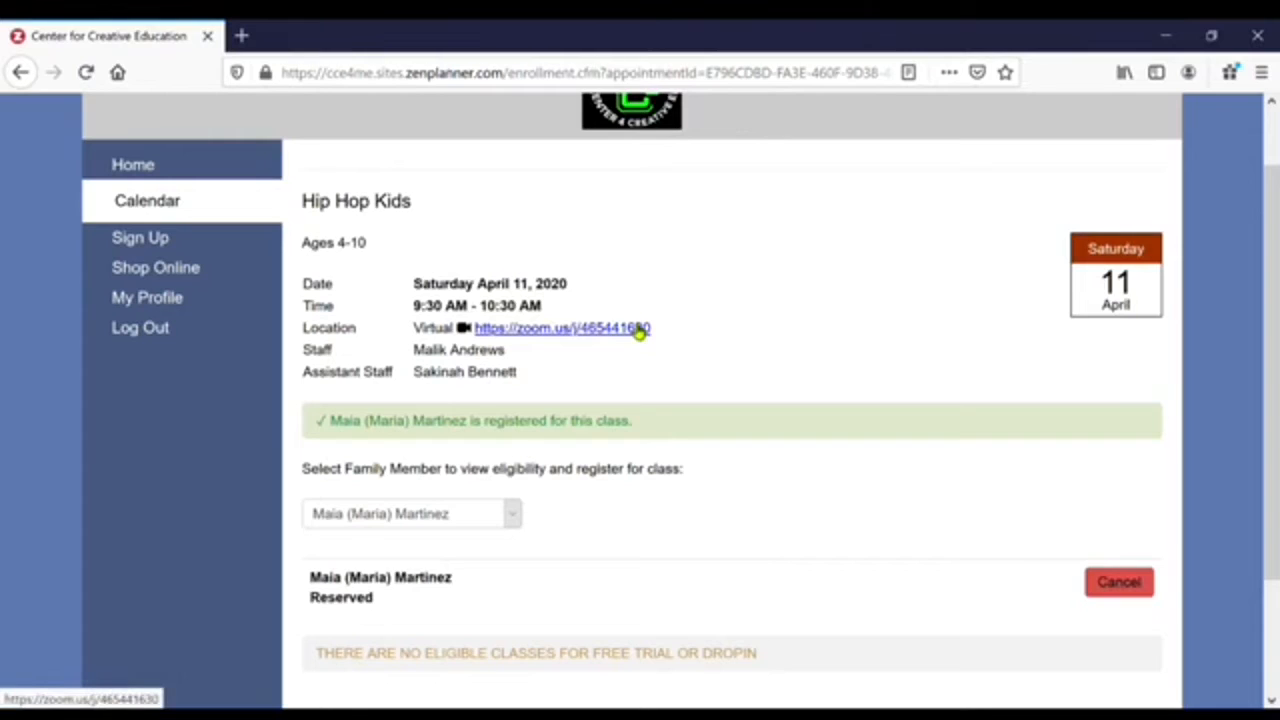
- Open the class's zoom.us meeting link and zoom the launch page to 90%
click(575, 335)
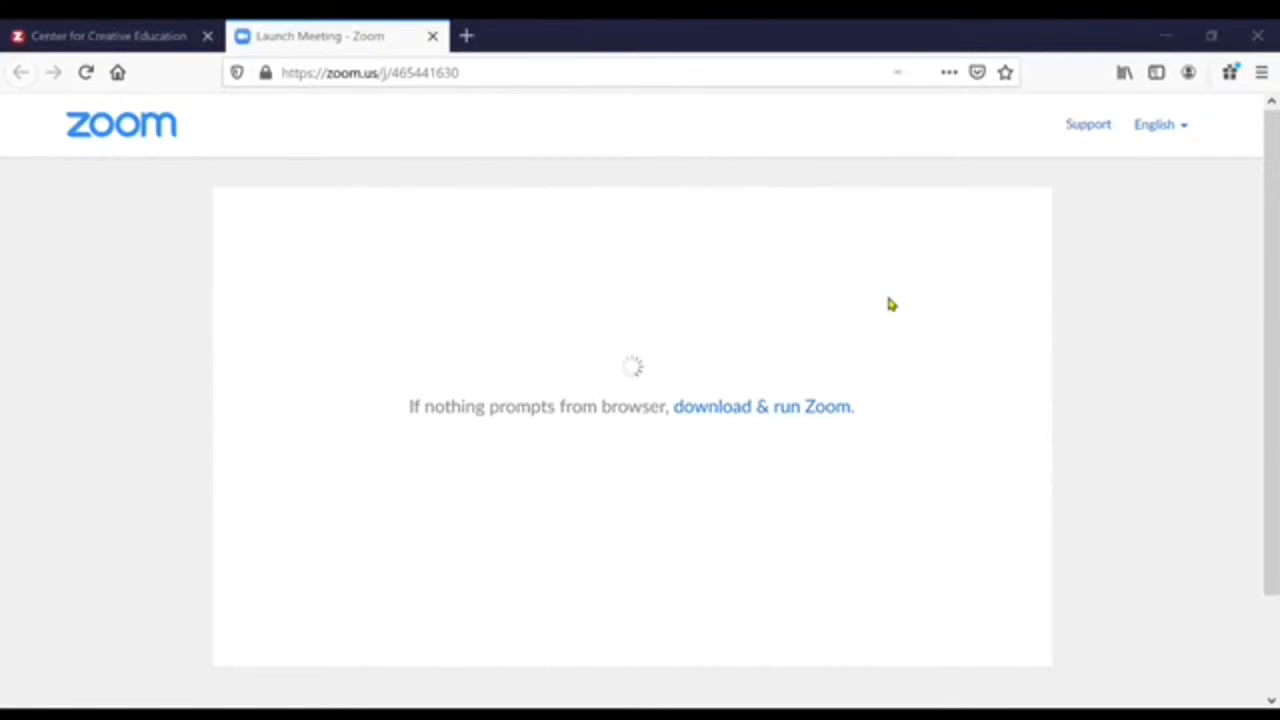
key(ctrl+minus)
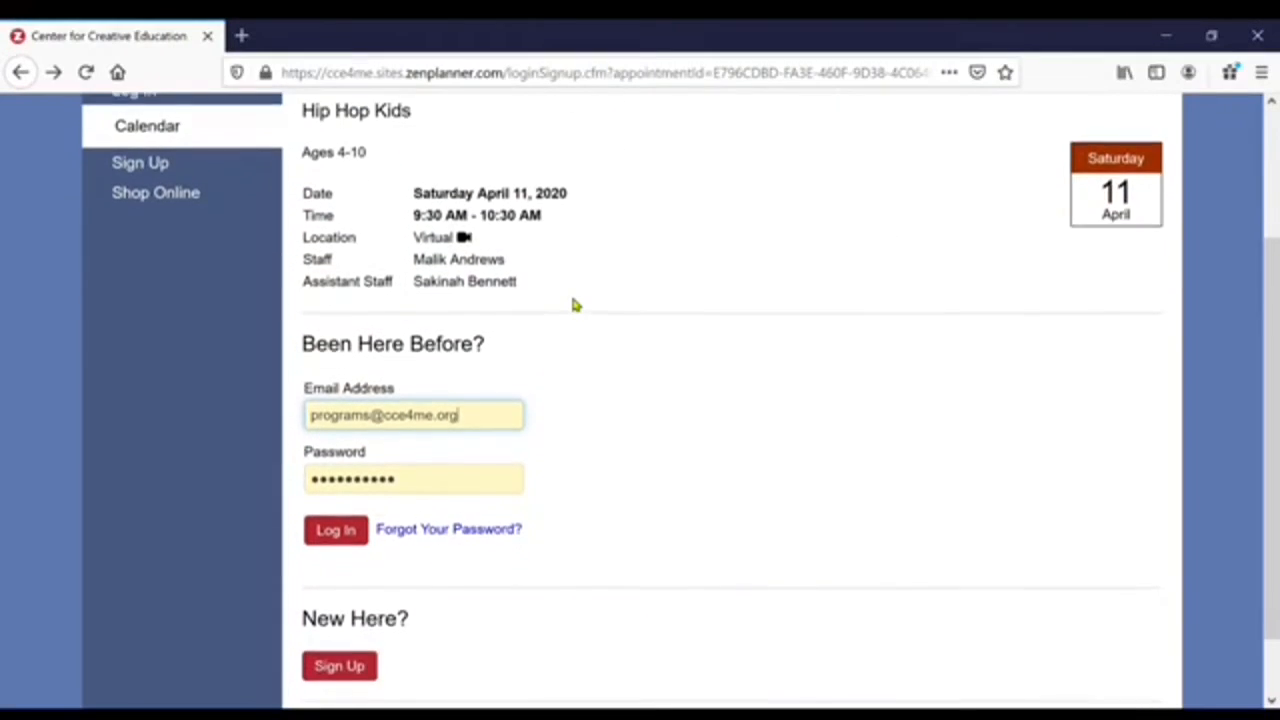
- Choose Sign Up under New Here? and view the Hip Hop Kids membership options
scroll(574, 300, down, 1)
scroll(574, 300, up, 1)
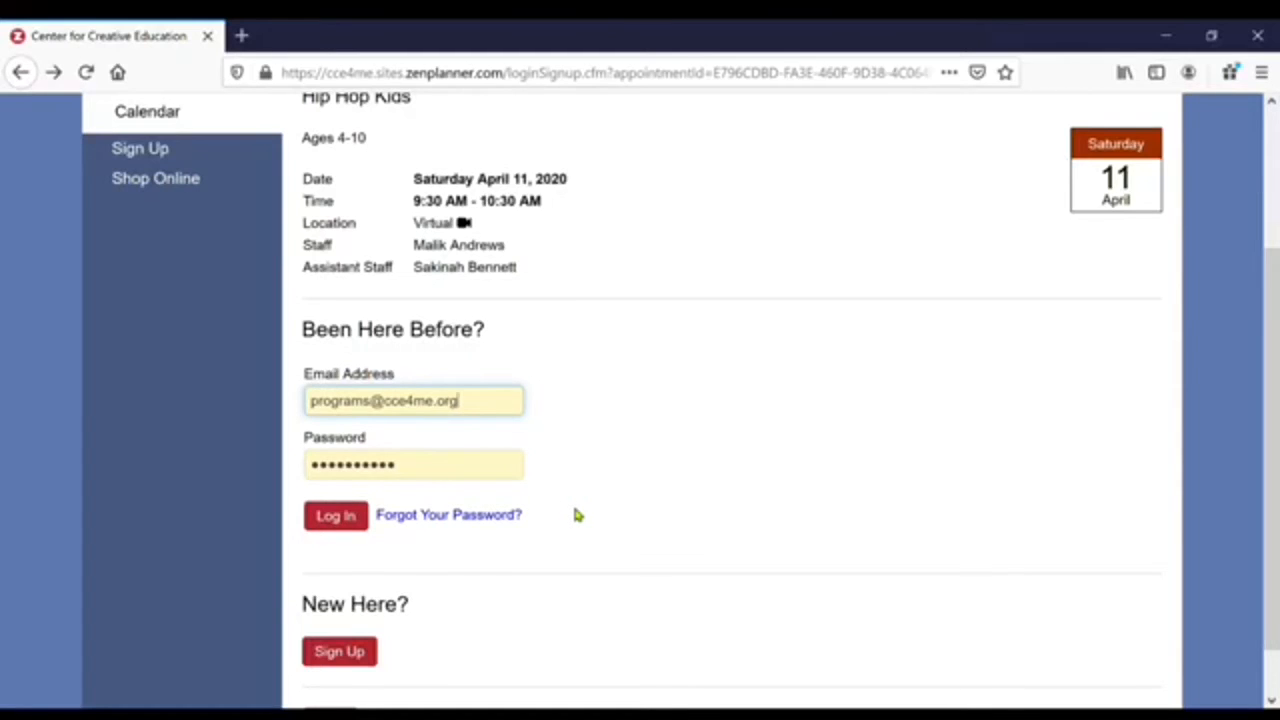
scroll(575, 515, down, 1)
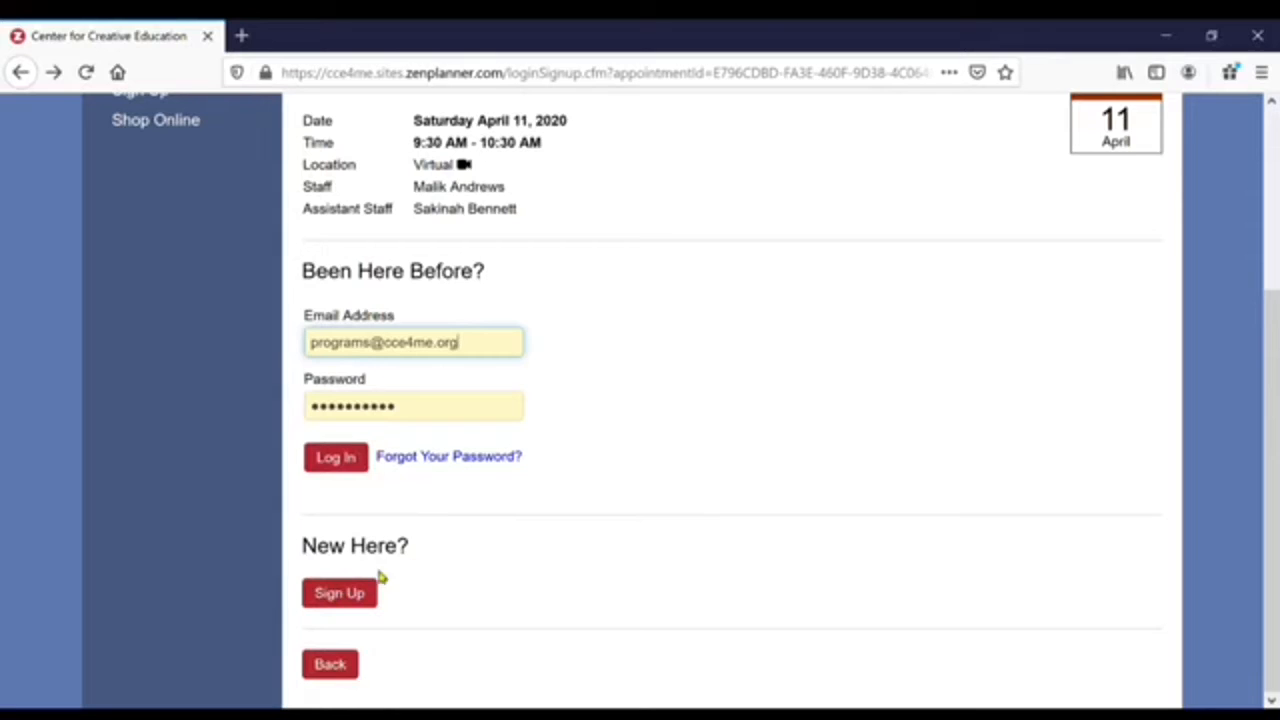
click(357, 598)
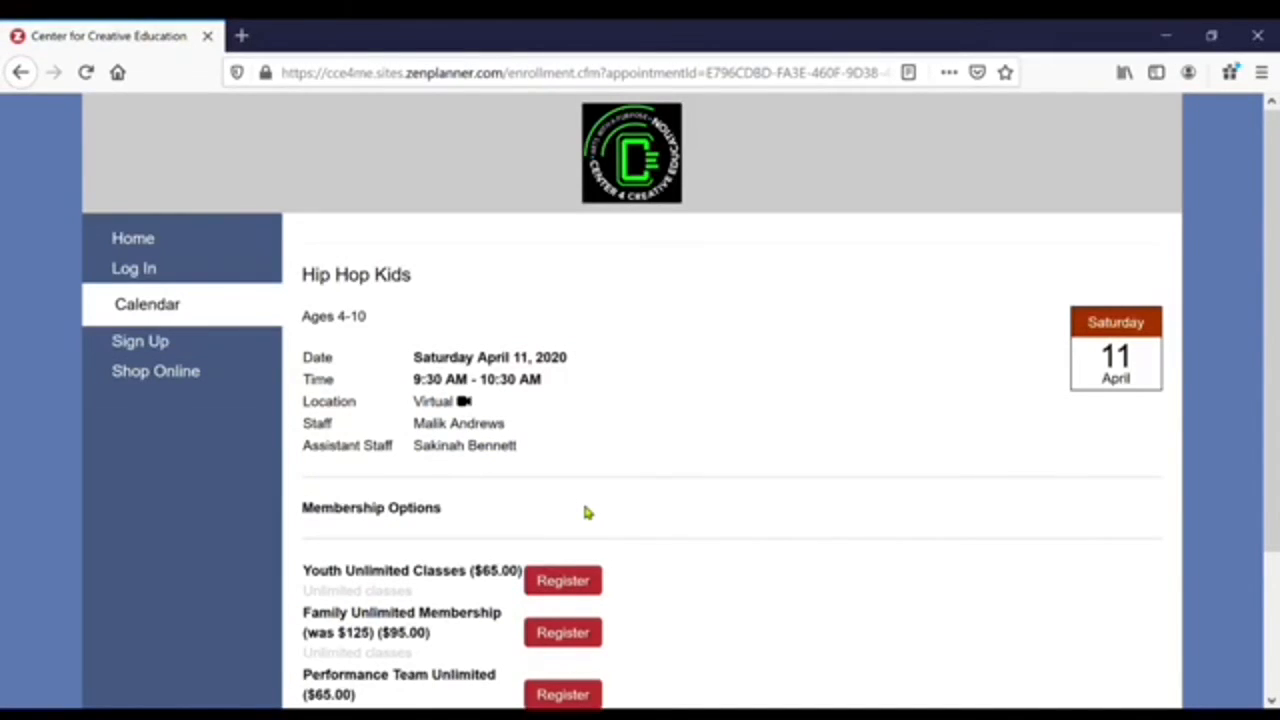
scroll(582, 499, down, 2)
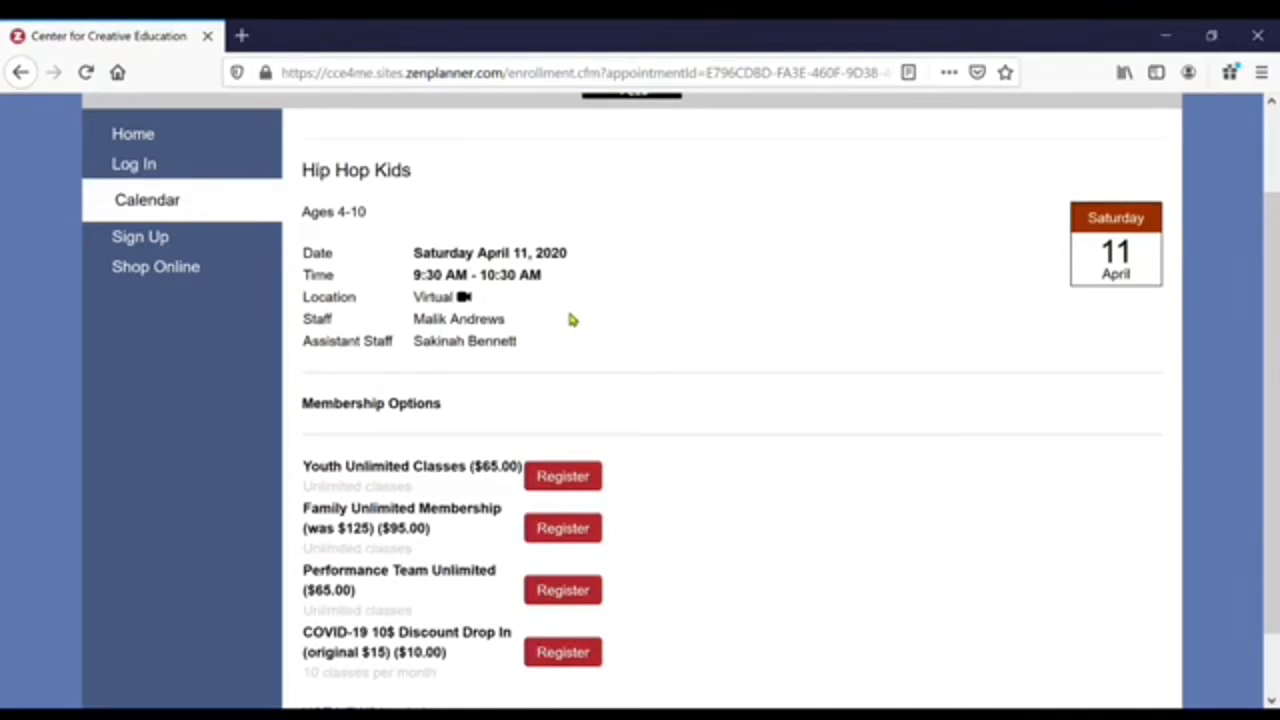
scroll(677, 497, down, 2)
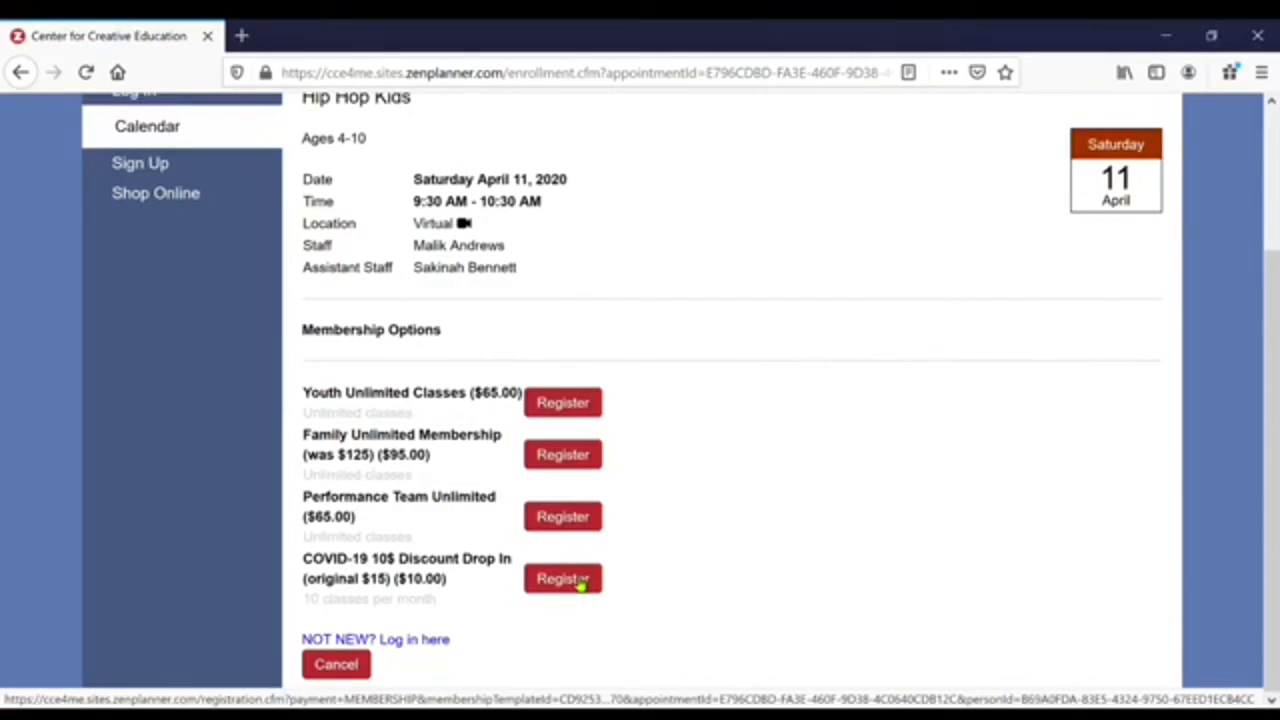
- Select the $10.00 COVID-19 Discount Drop In and scroll to the 'Create a new account' form
click(565, 585)
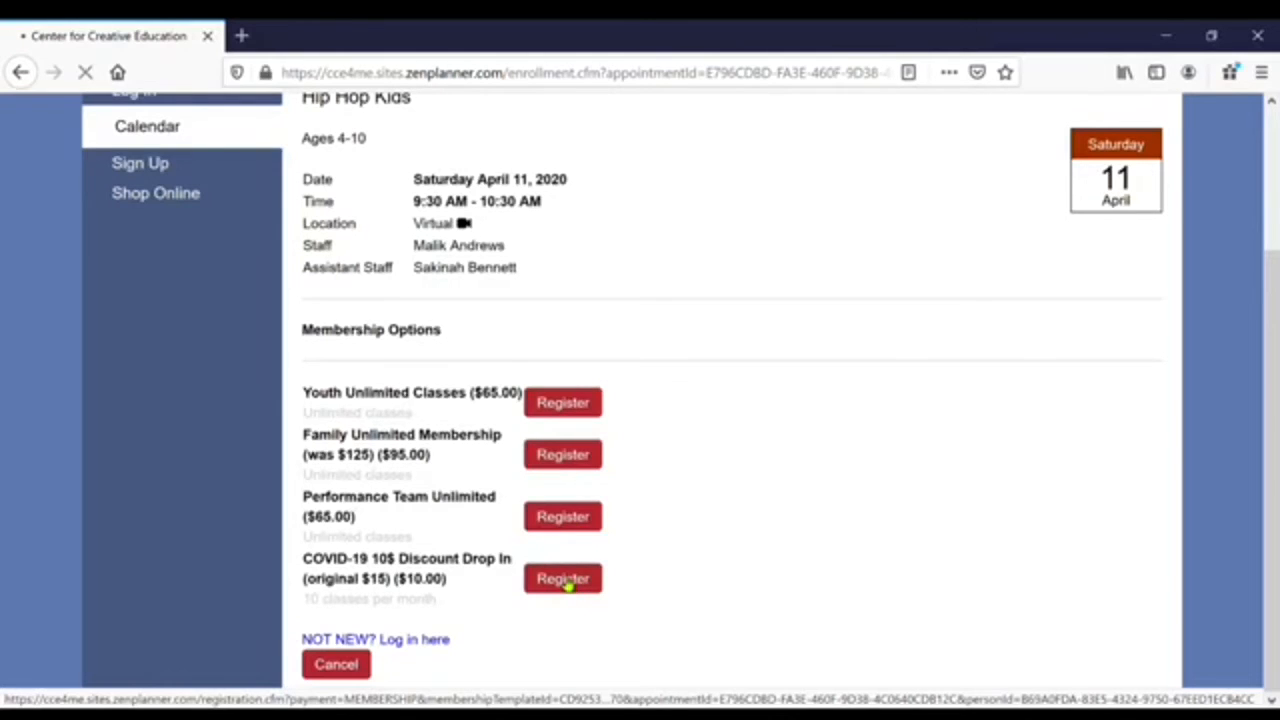
scroll(564, 585, down, 1)
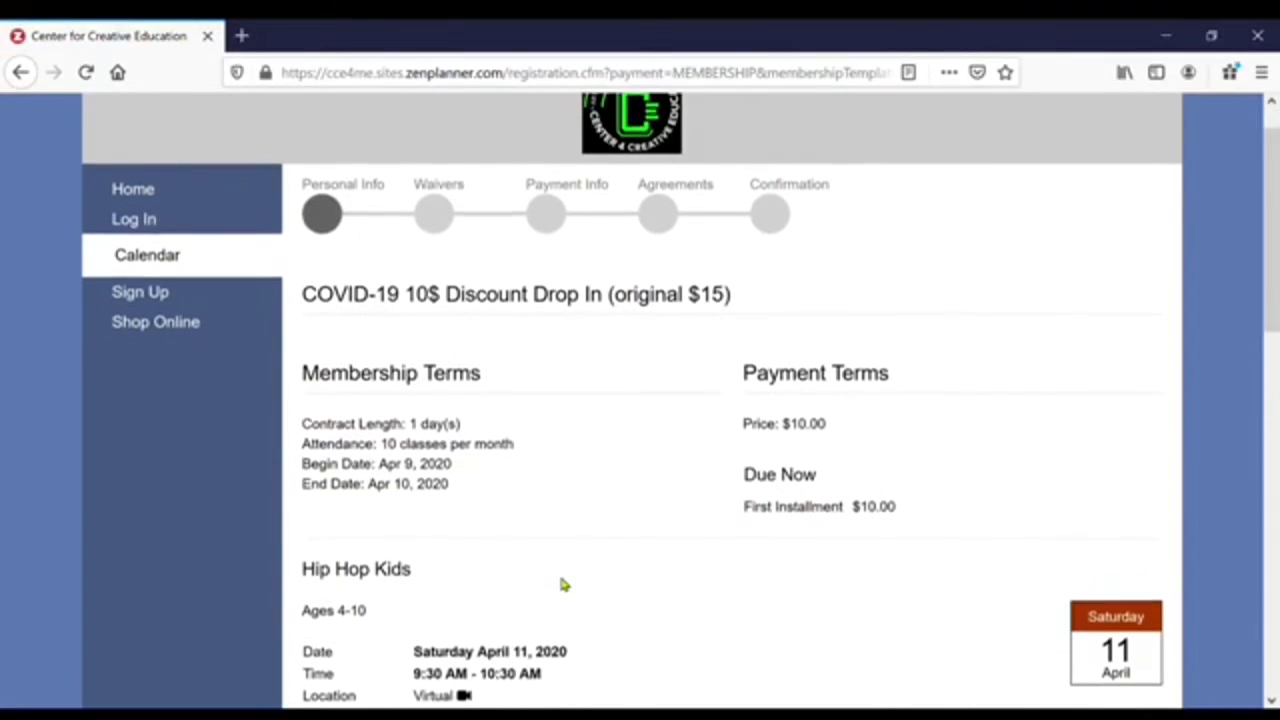
scroll(563, 585, down, 2)
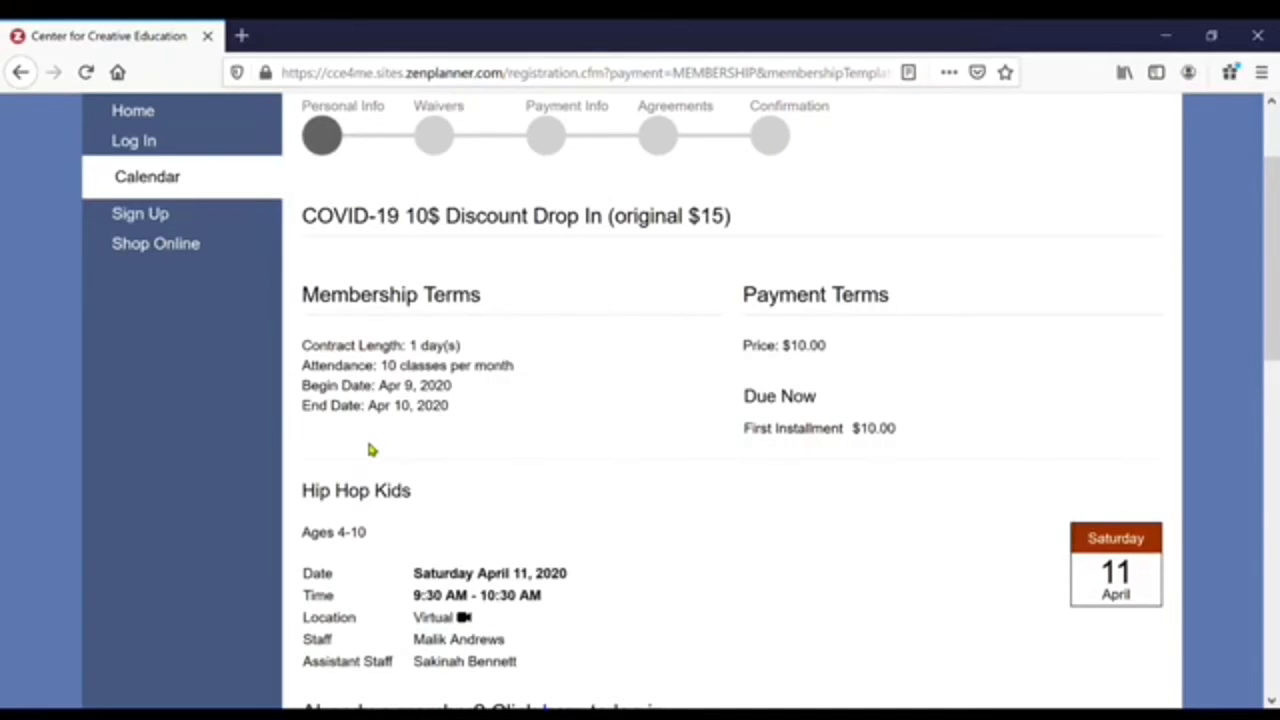
scroll(369, 449, down, 2)
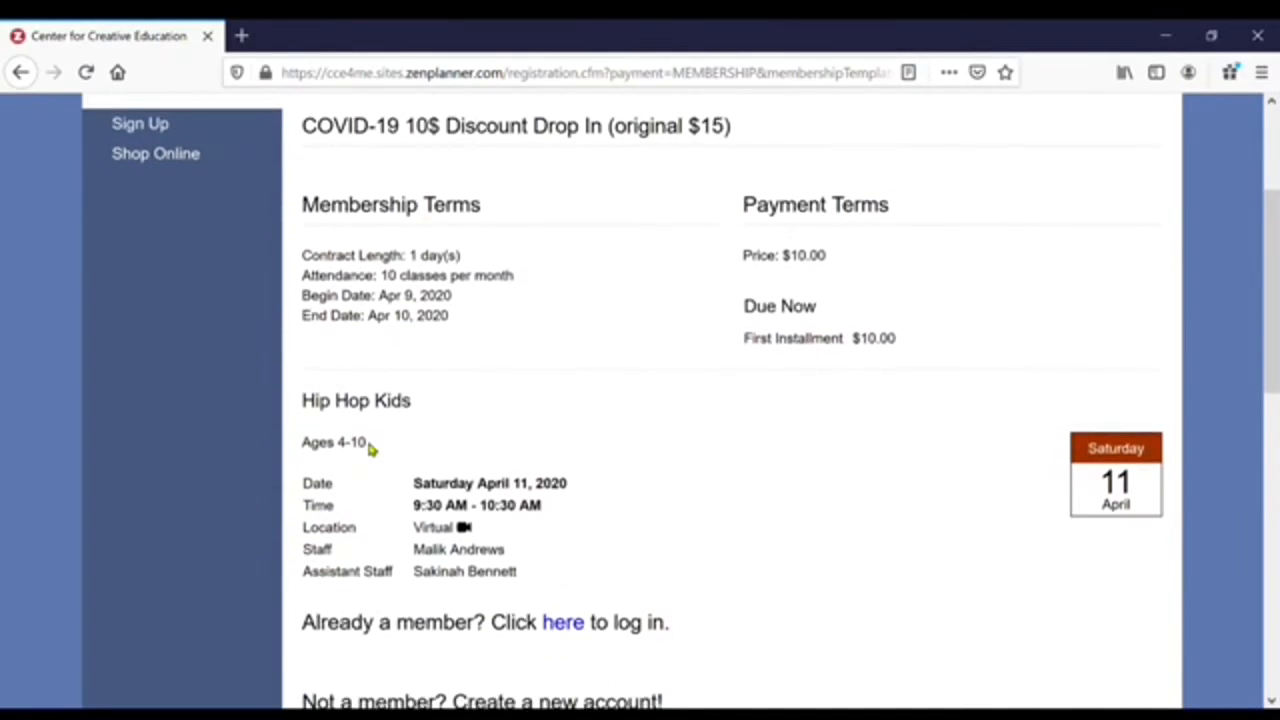
scroll(369, 449, down, 2)
scroll(369, 449, down, 2)
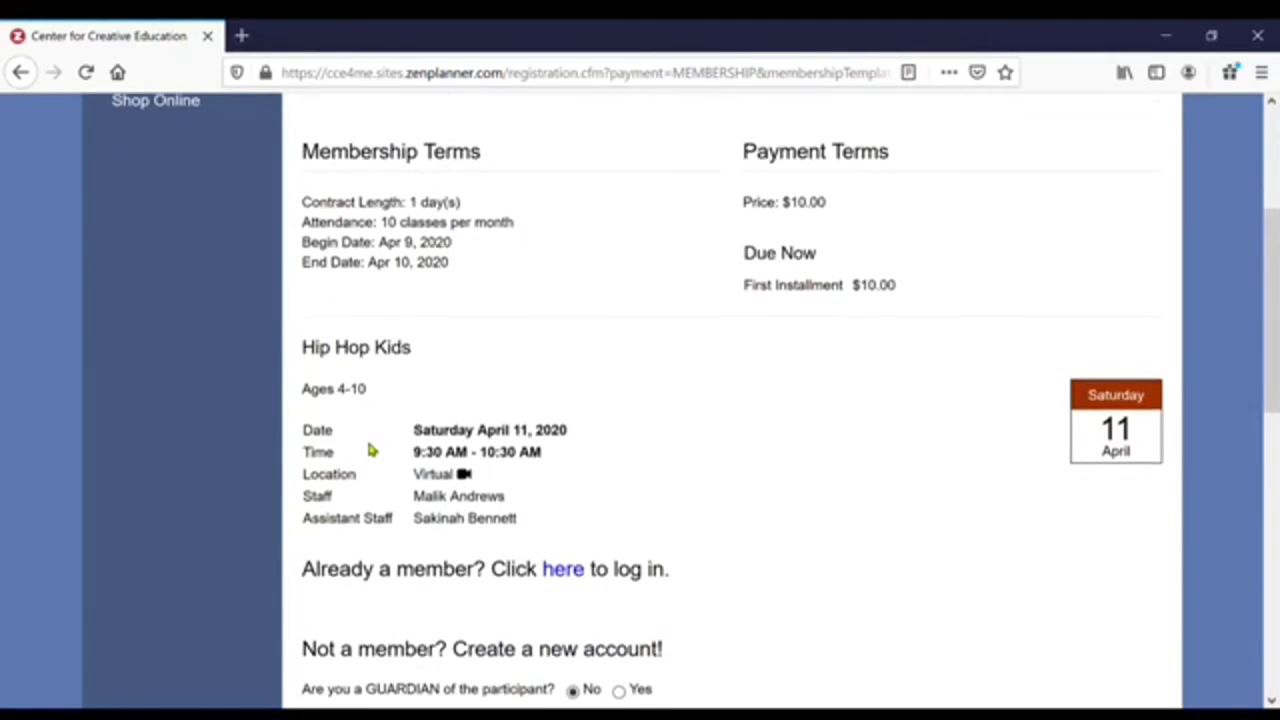
scroll(380, 452, down, 3)
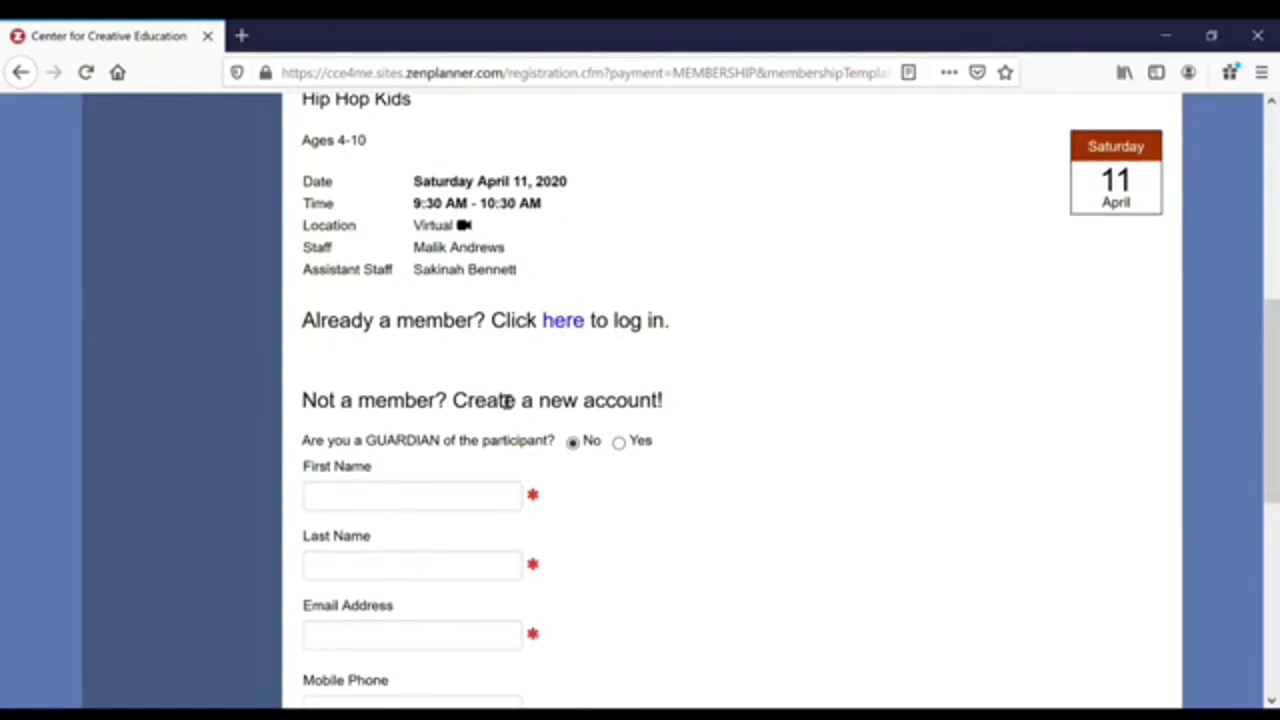
scroll(506, 400, down, 3)
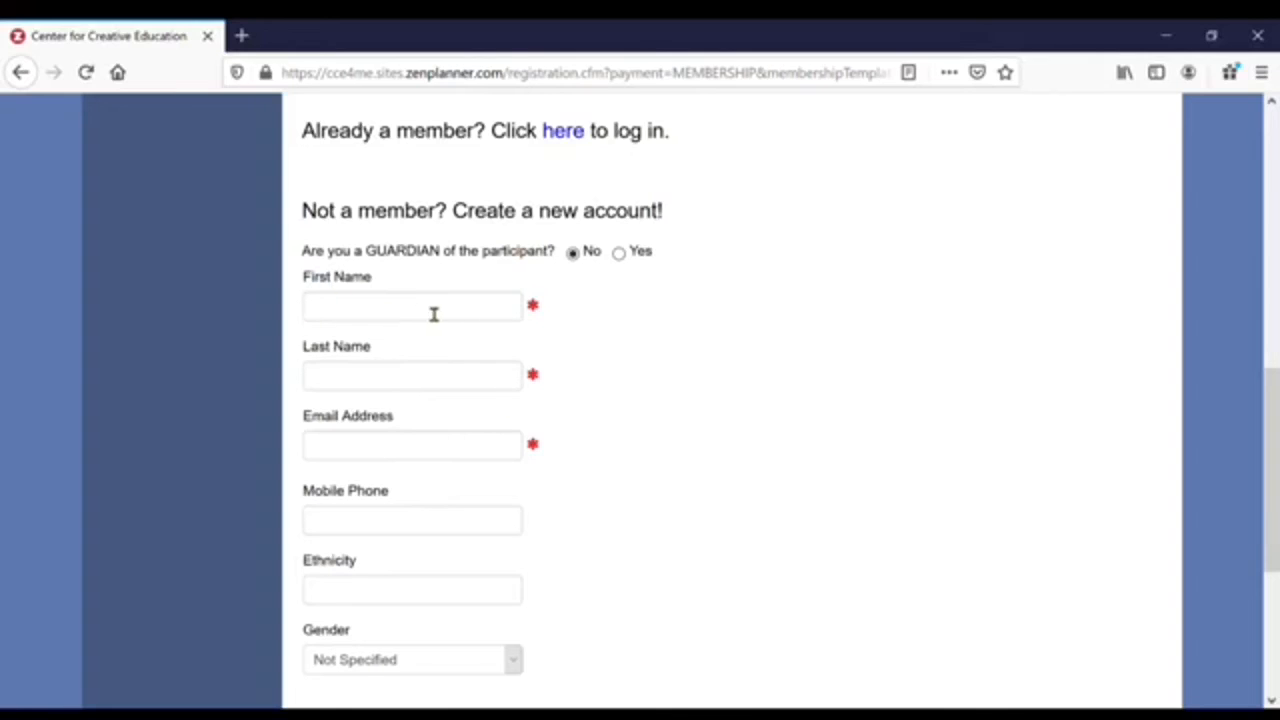
scroll(443, 471, down, 3)
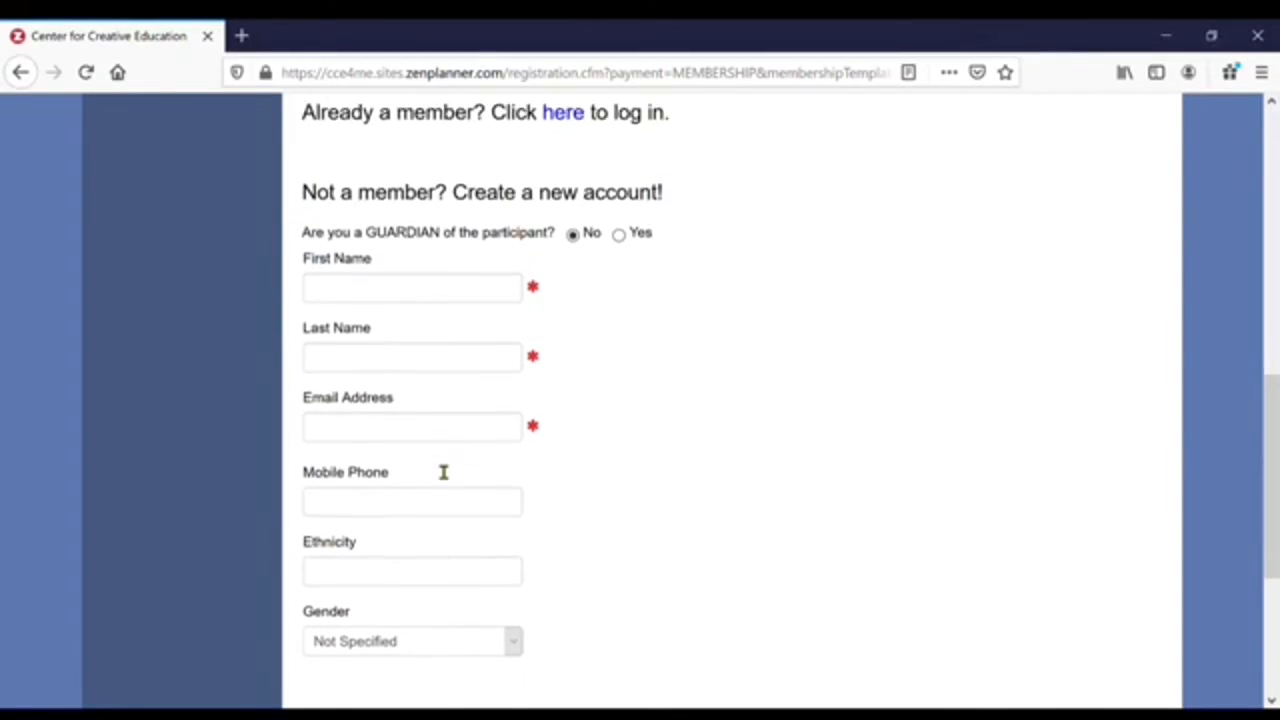
scroll(410, 304, up, 3)
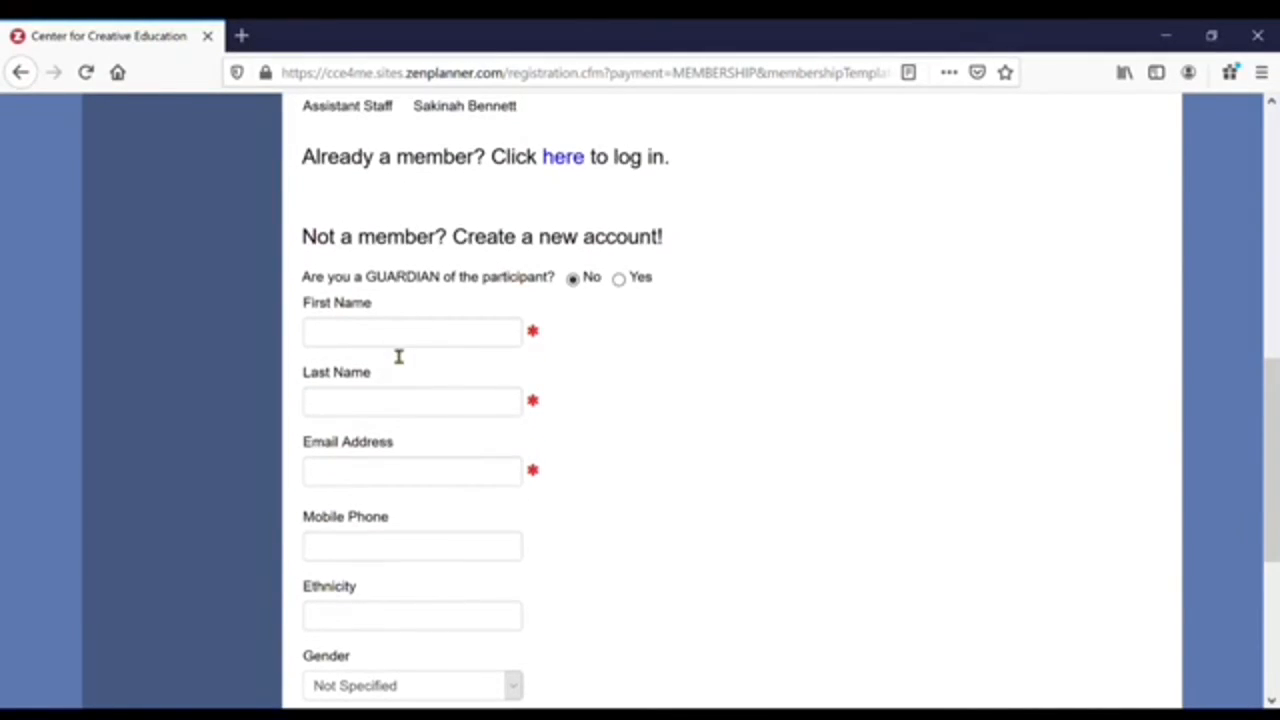
- Enter the participant's first name, last name and e-mail address in the new-account form
click(398, 345)
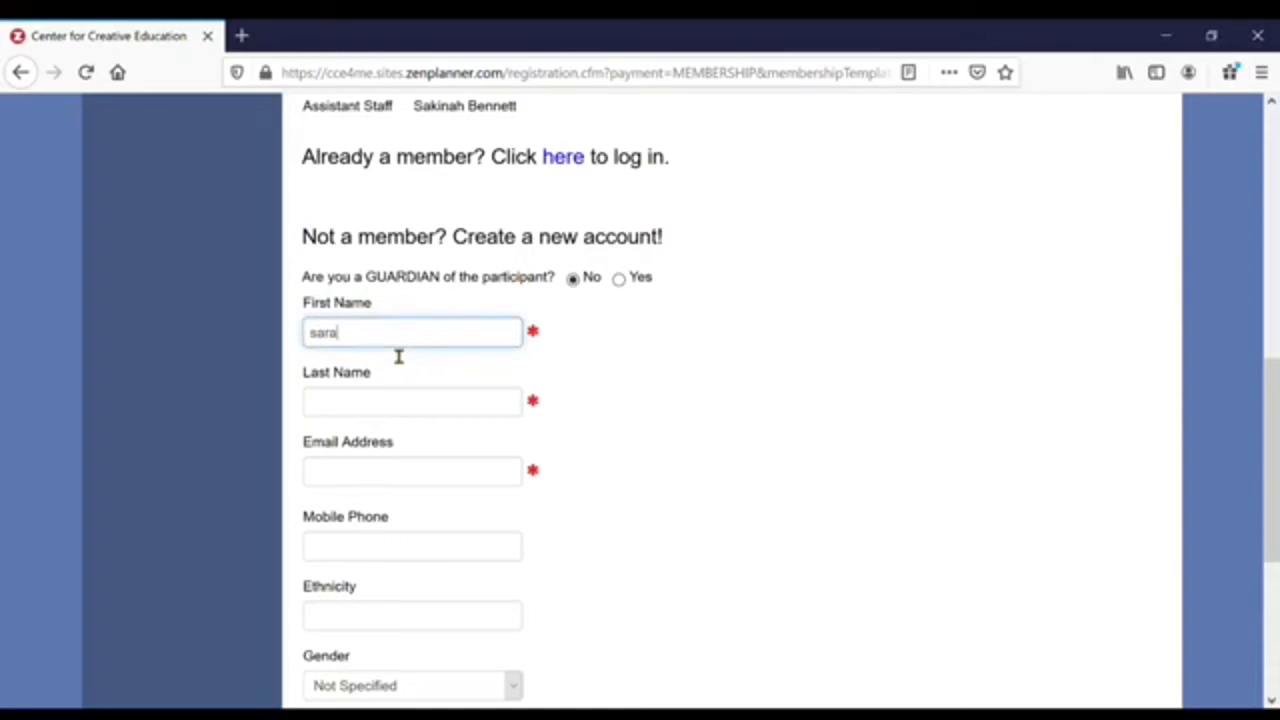
click(396, 412)
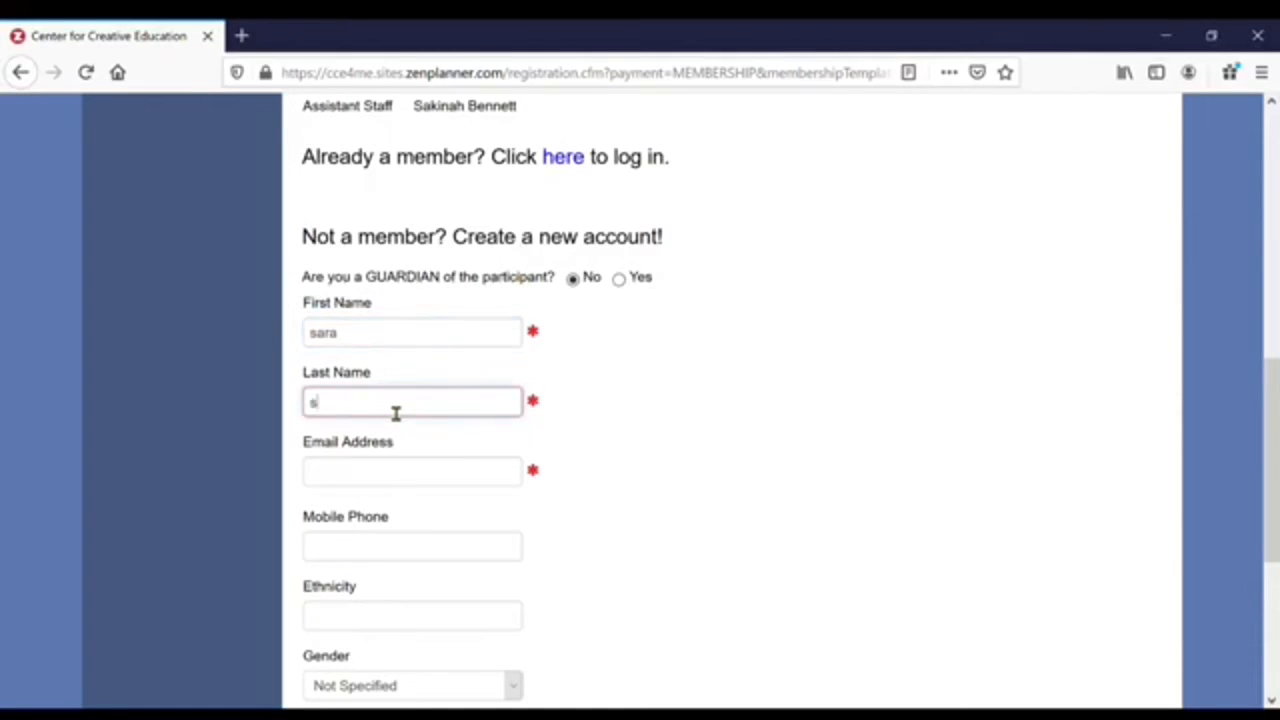
click(383, 458)
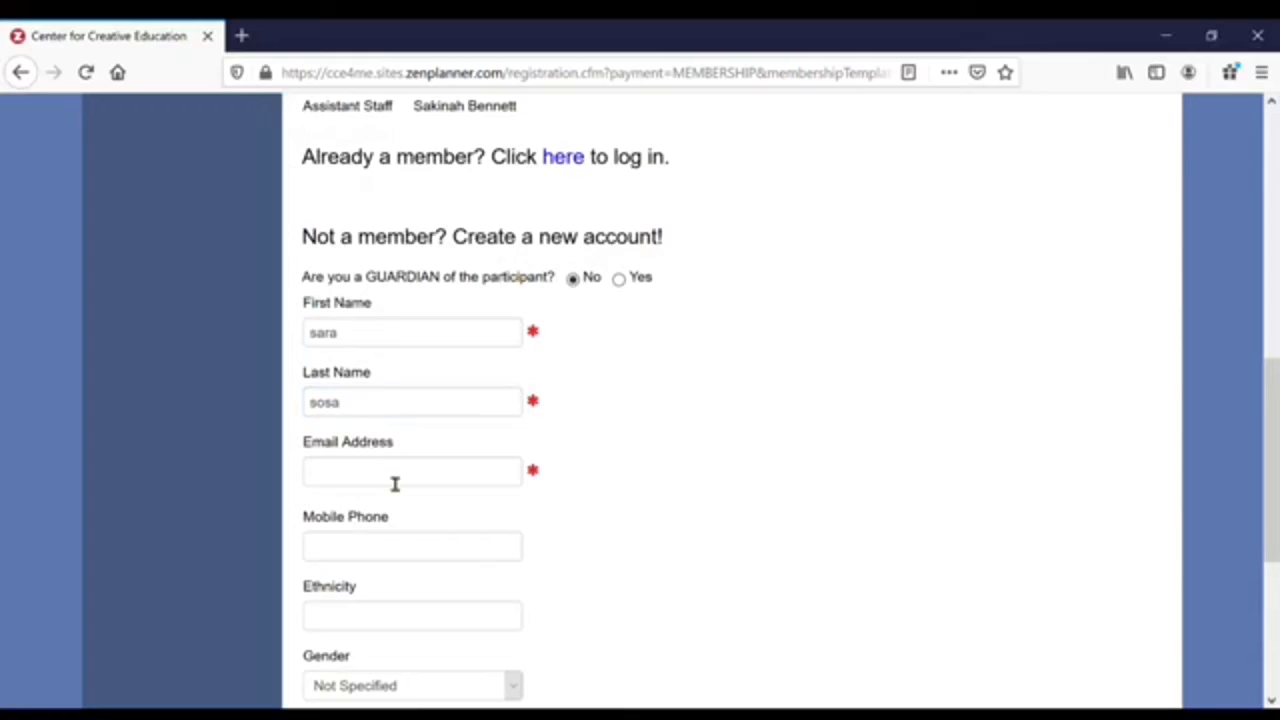
click(395, 484)
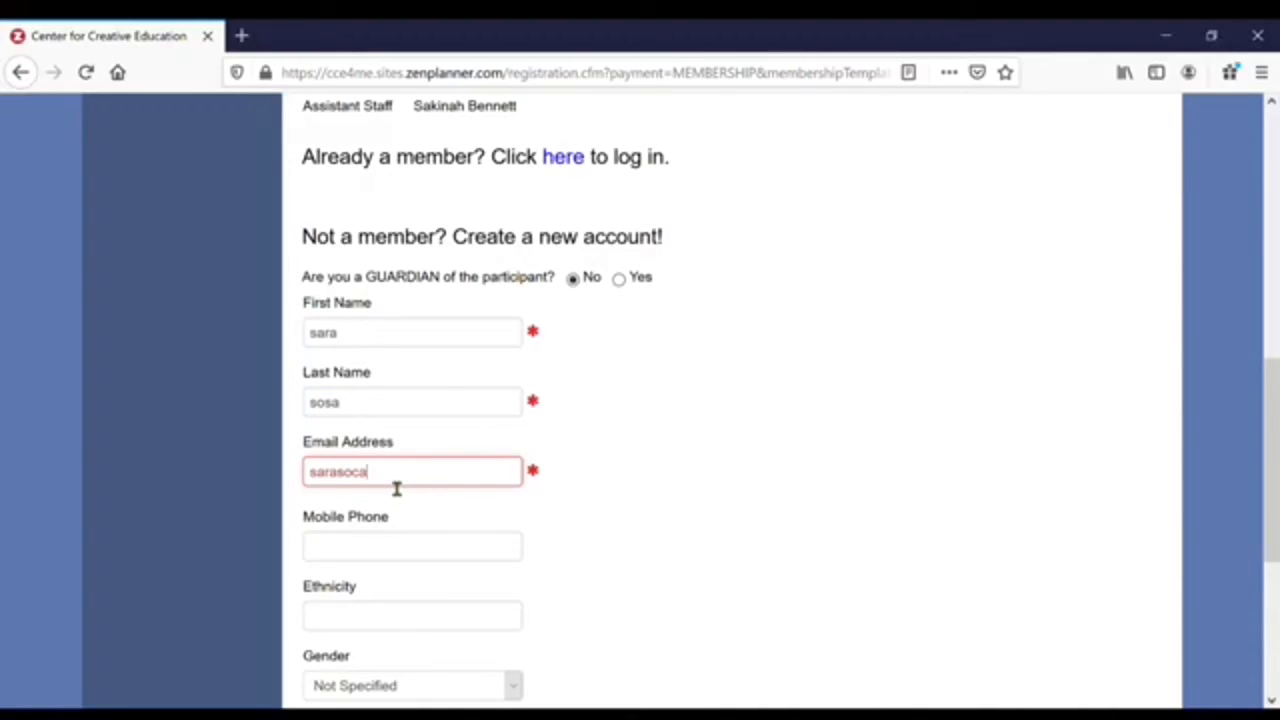
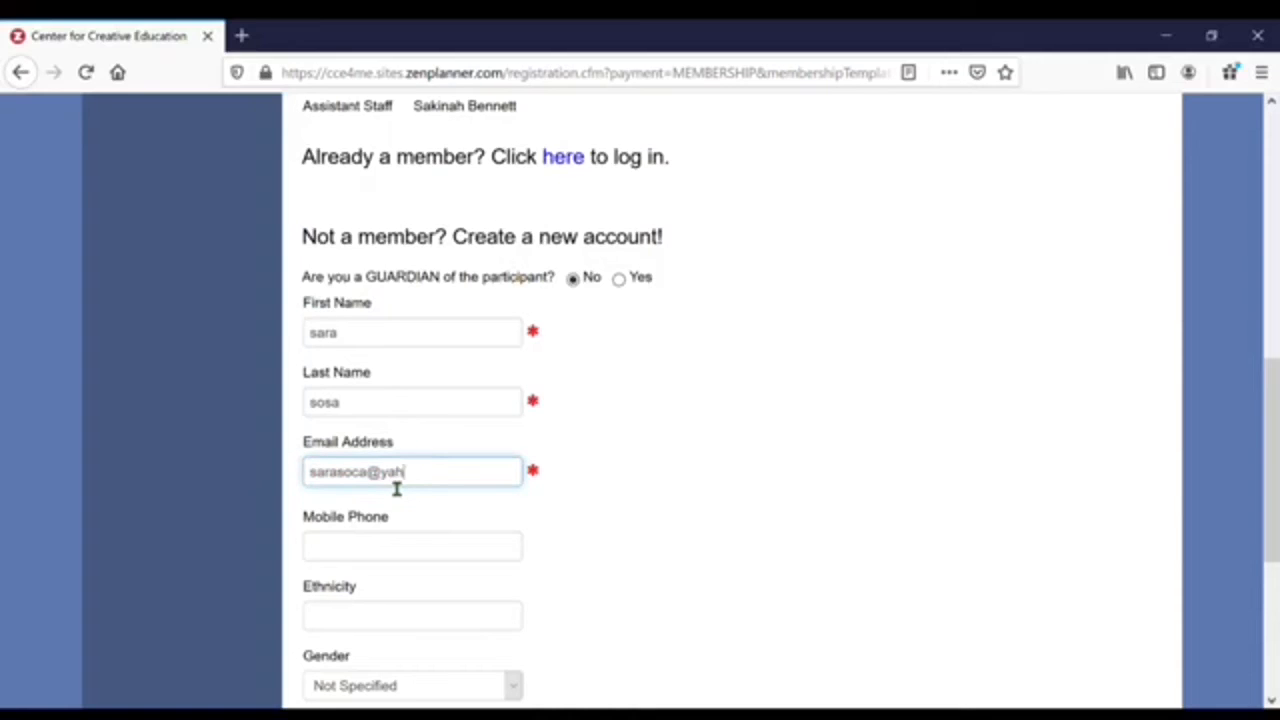
click(393, 555)
scroll(393, 555, down, 3)
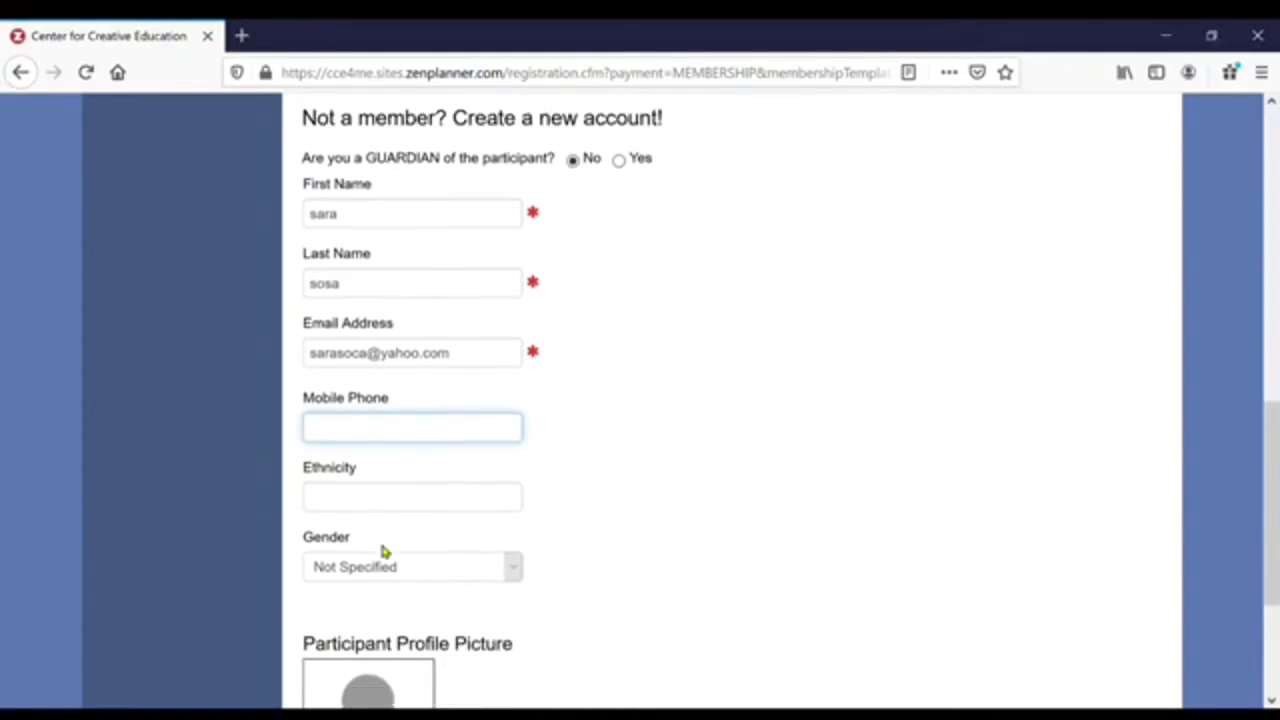
scroll(384, 552, up, 1)
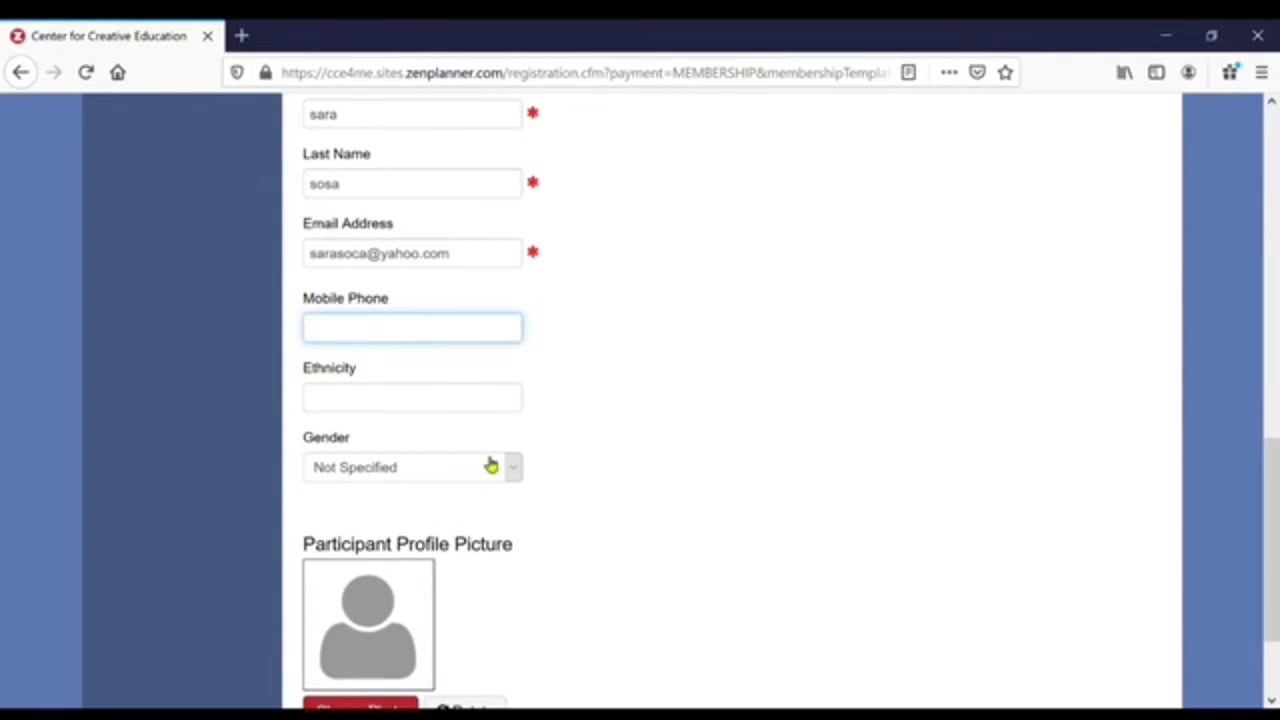
scroll(400, 463, down, 2)
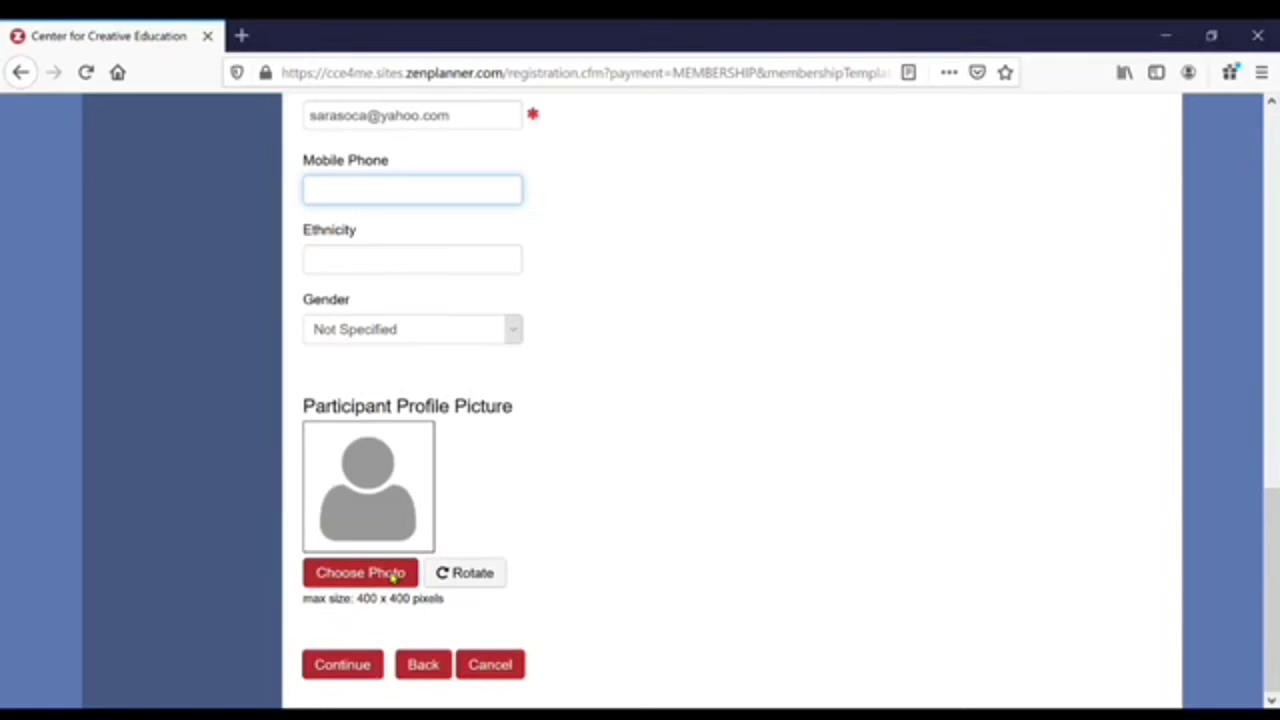
- Continue to the waiver, type the signer's name, draw a signature and accept the terms
click(346, 665)
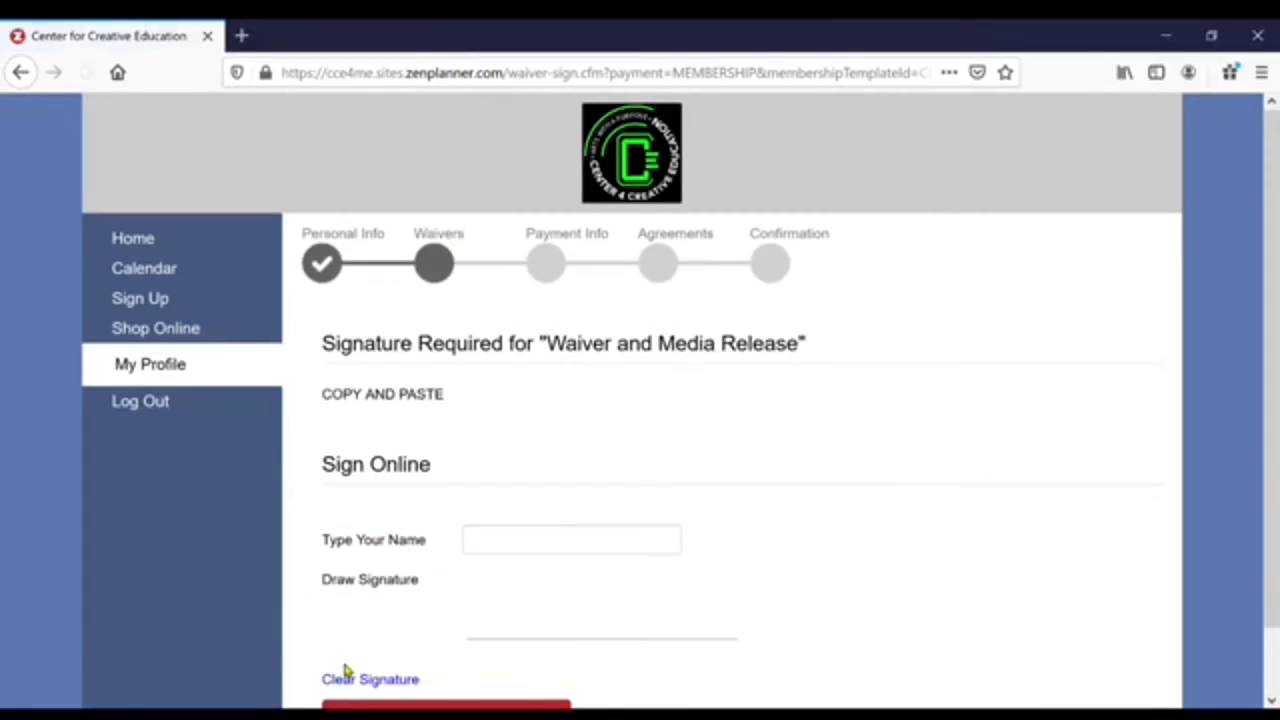
scroll(510, 465, down, 1)
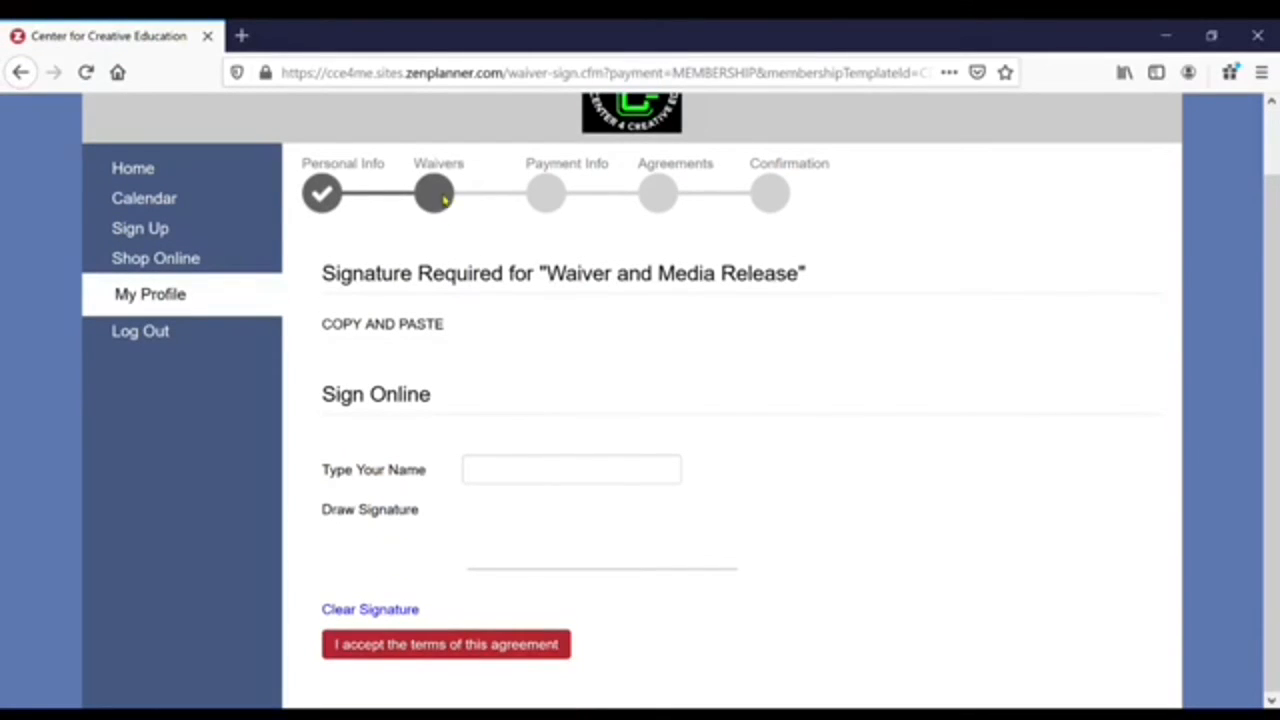
click(523, 476)
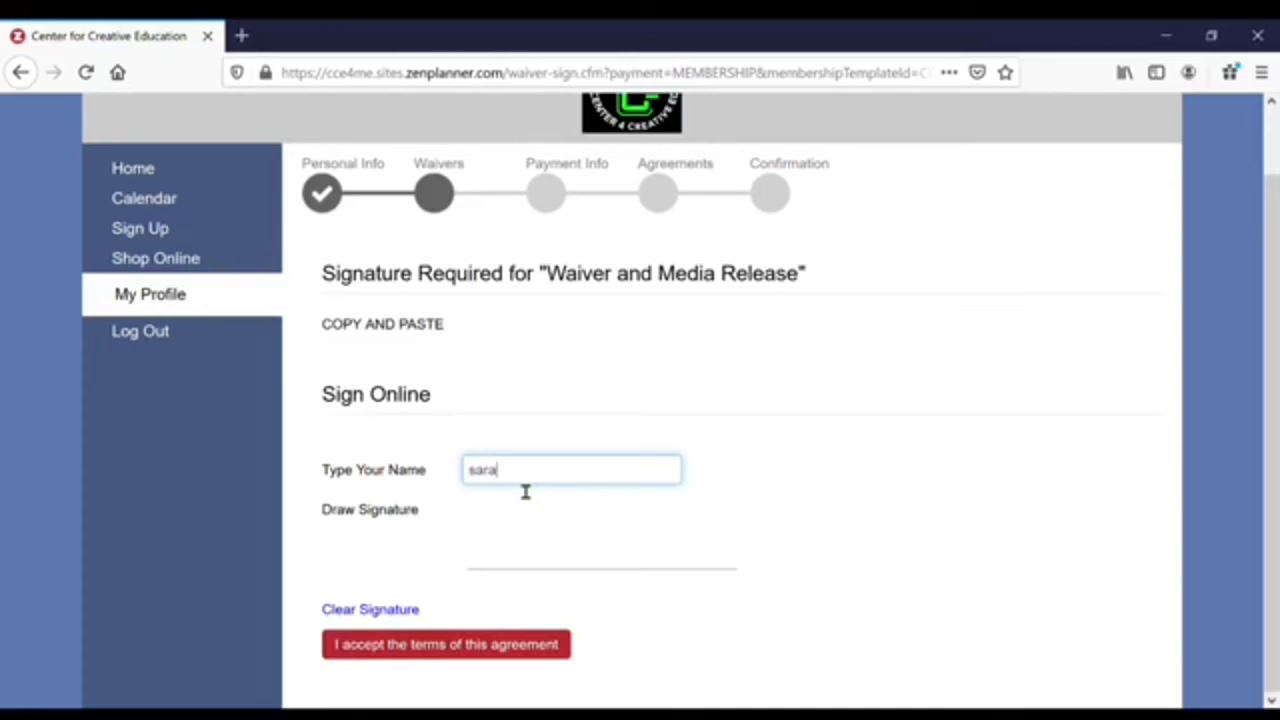
text(sara)
click(524, 517)
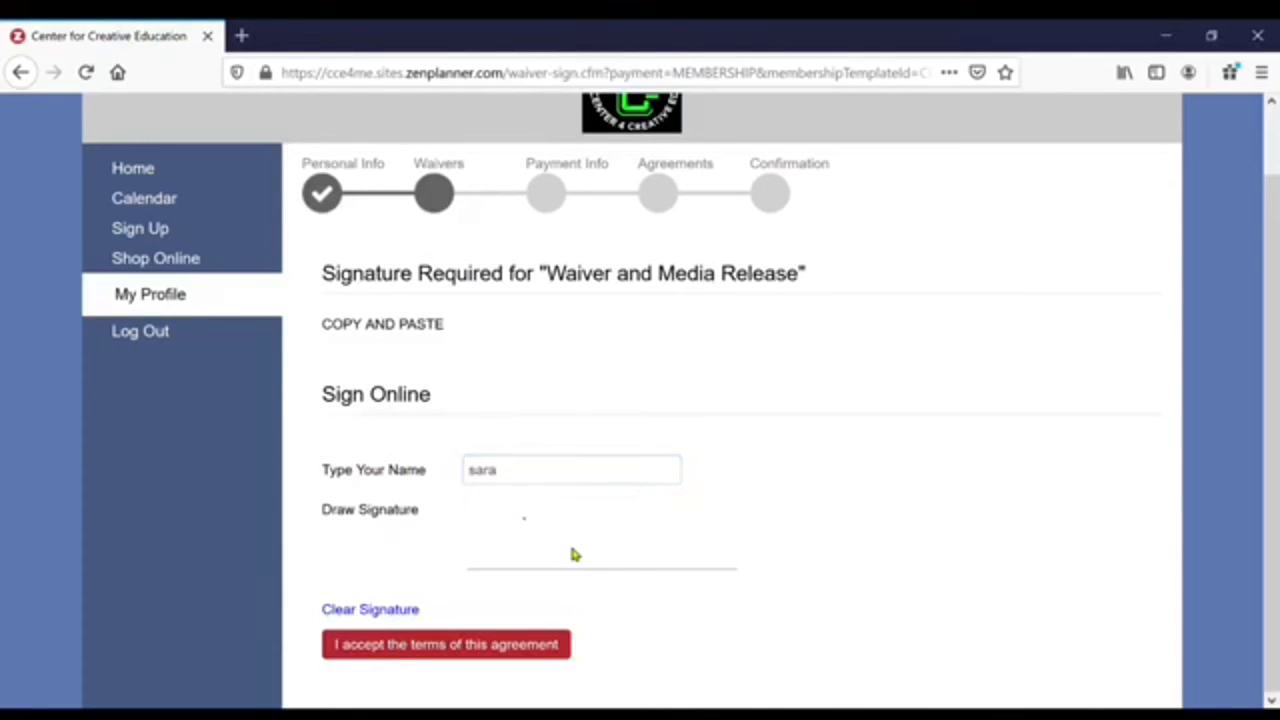
mouse_move(513, 580)
mouse_down()
mouse_move(506, 550)
mouse_move(584, 490)
mouse_move(593, 566)
mouse_move(655, 490)
mouse_move(708, 562)
mouse_up()
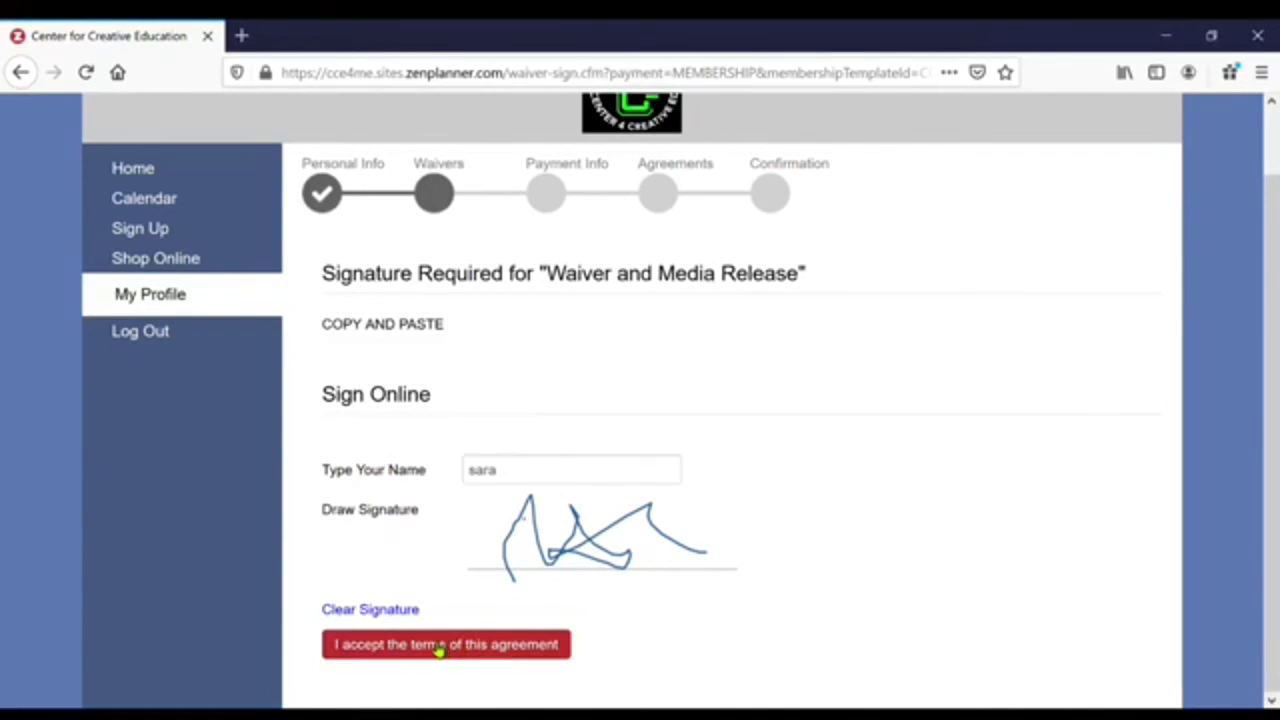
click(438, 645)
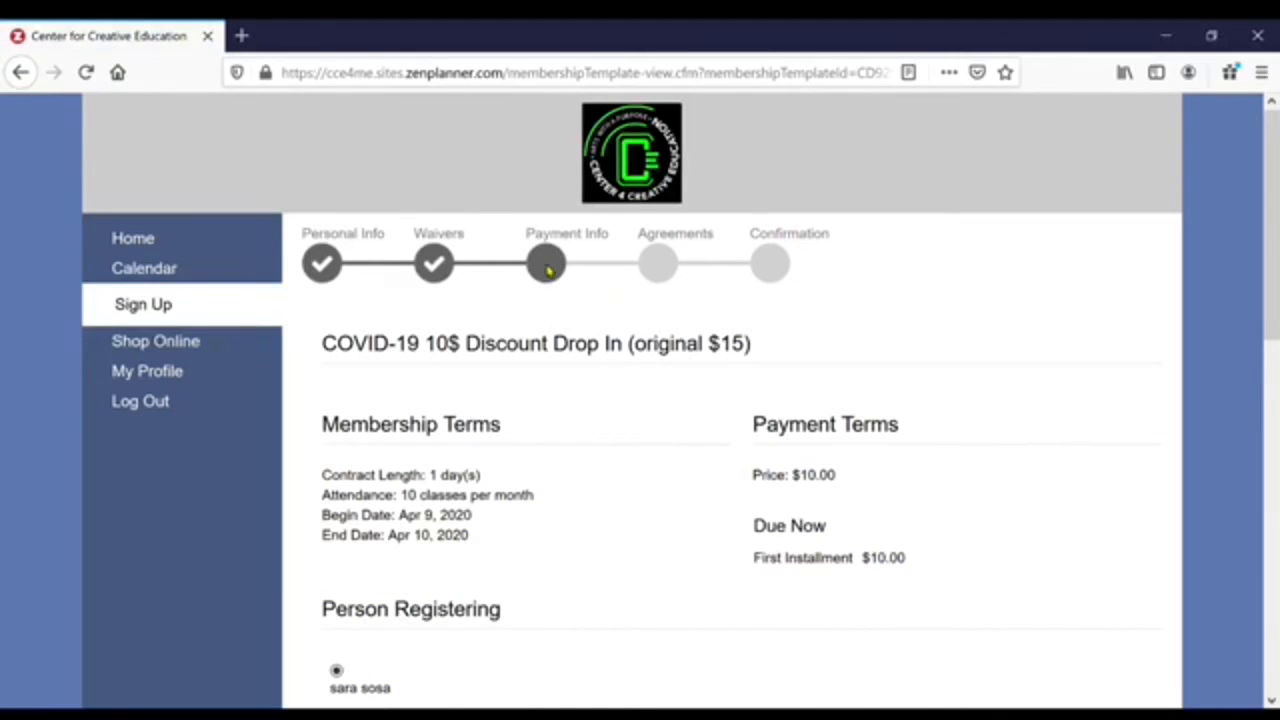
- Submit the payment form with the card number and security code left empty
scroll(537, 554, down, 5)
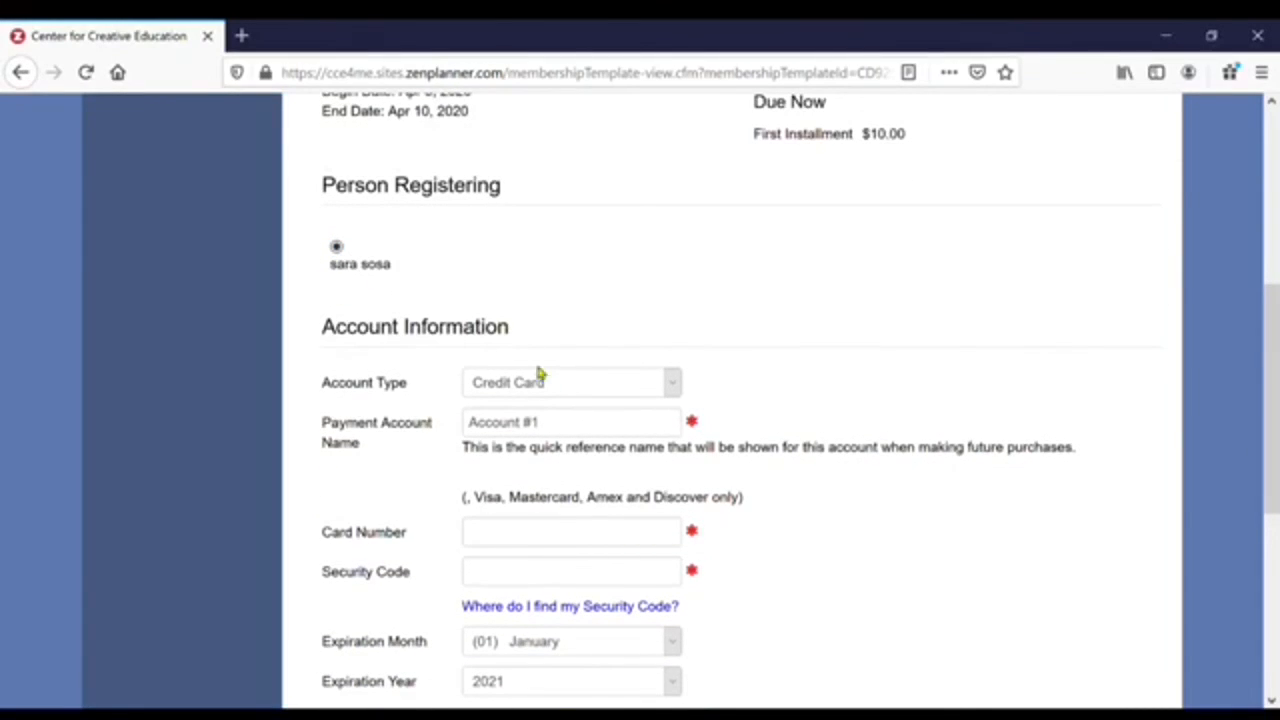
scroll(578, 679, down, 5)
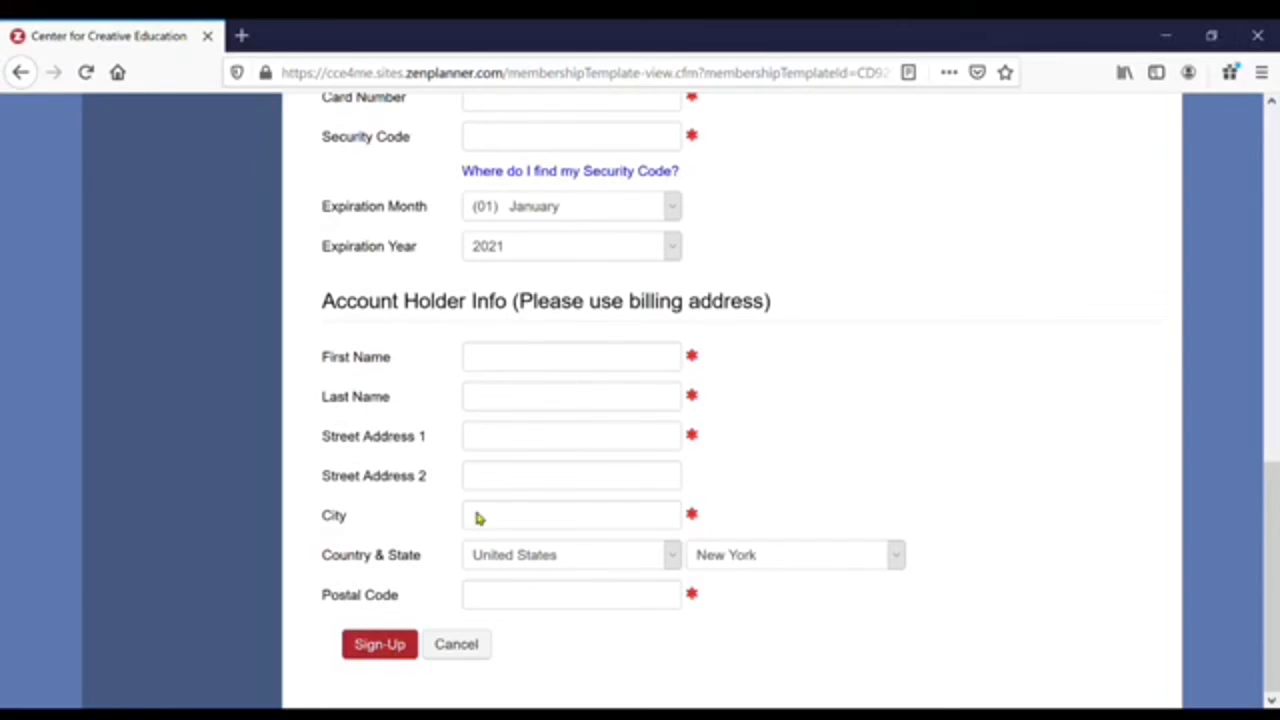
scroll(554, 477, up, 2)
scroll(549, 471, down, 2)
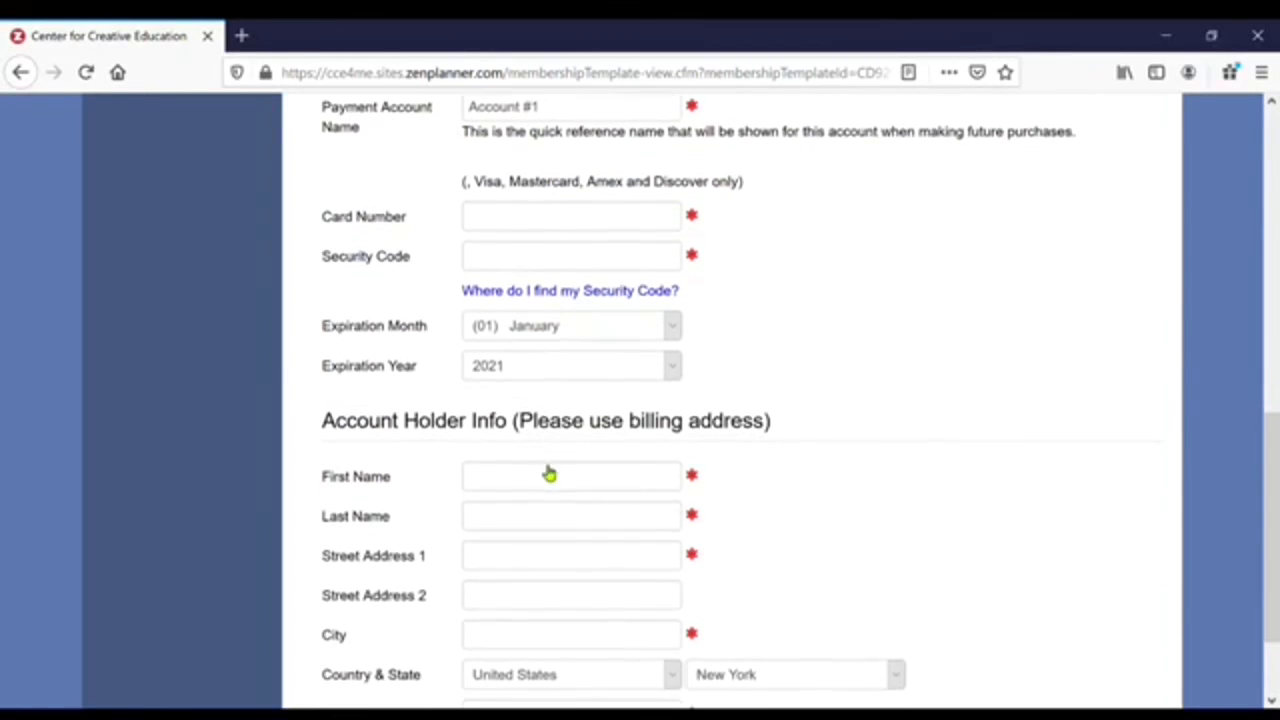
click(390, 648)
scroll(390, 641, up, 8)
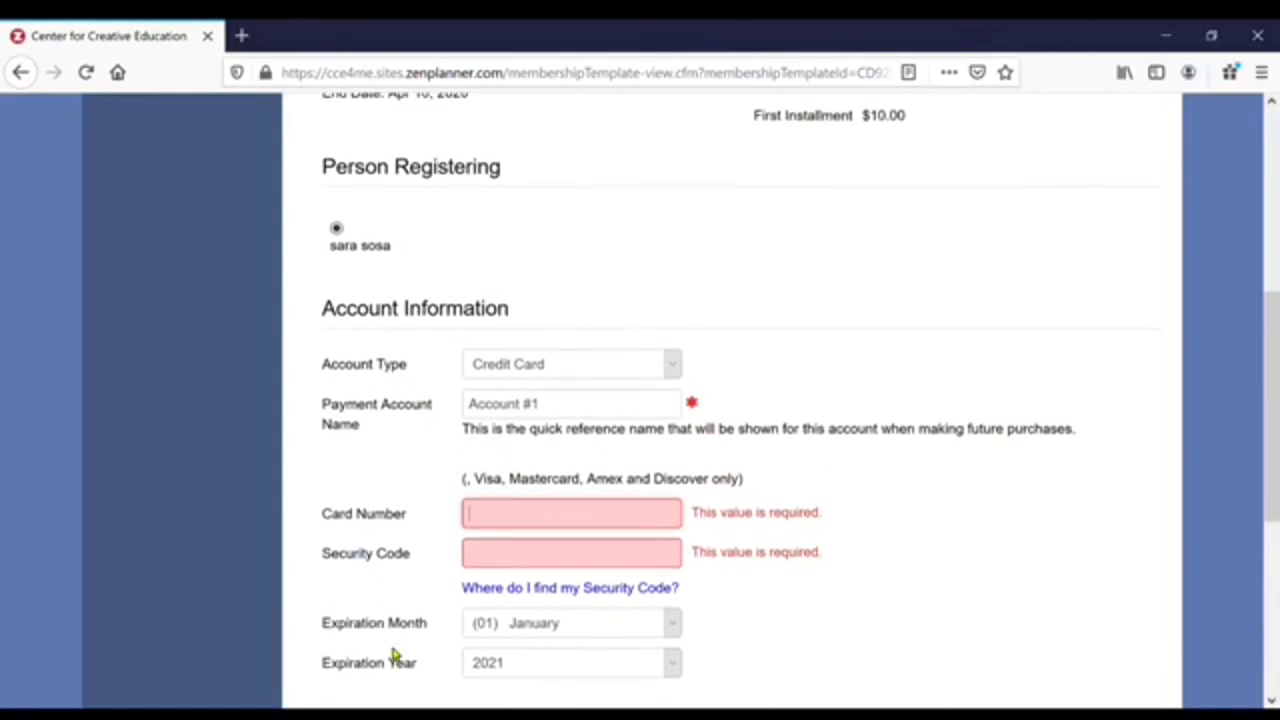
scroll(417, 597, up, 1)
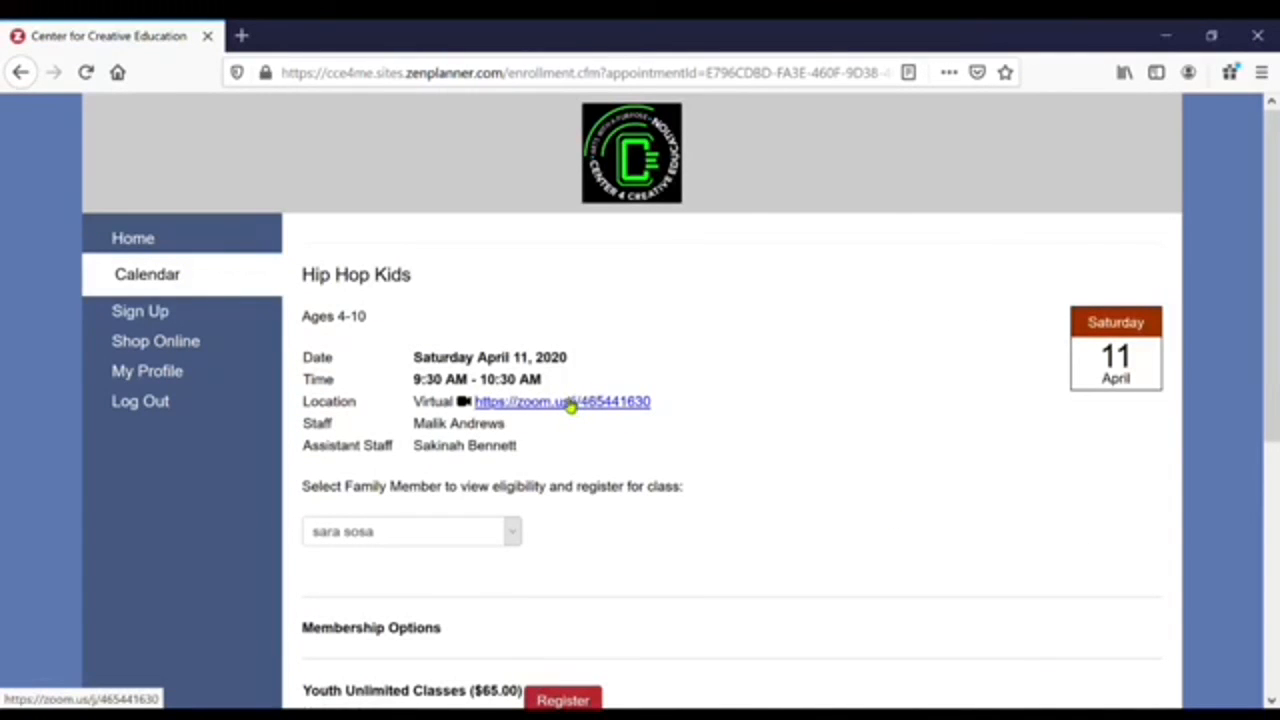
- Open the Hip Hop Kids class's zoom.us meeting link shown beside Location in a new tab
click(569, 403)
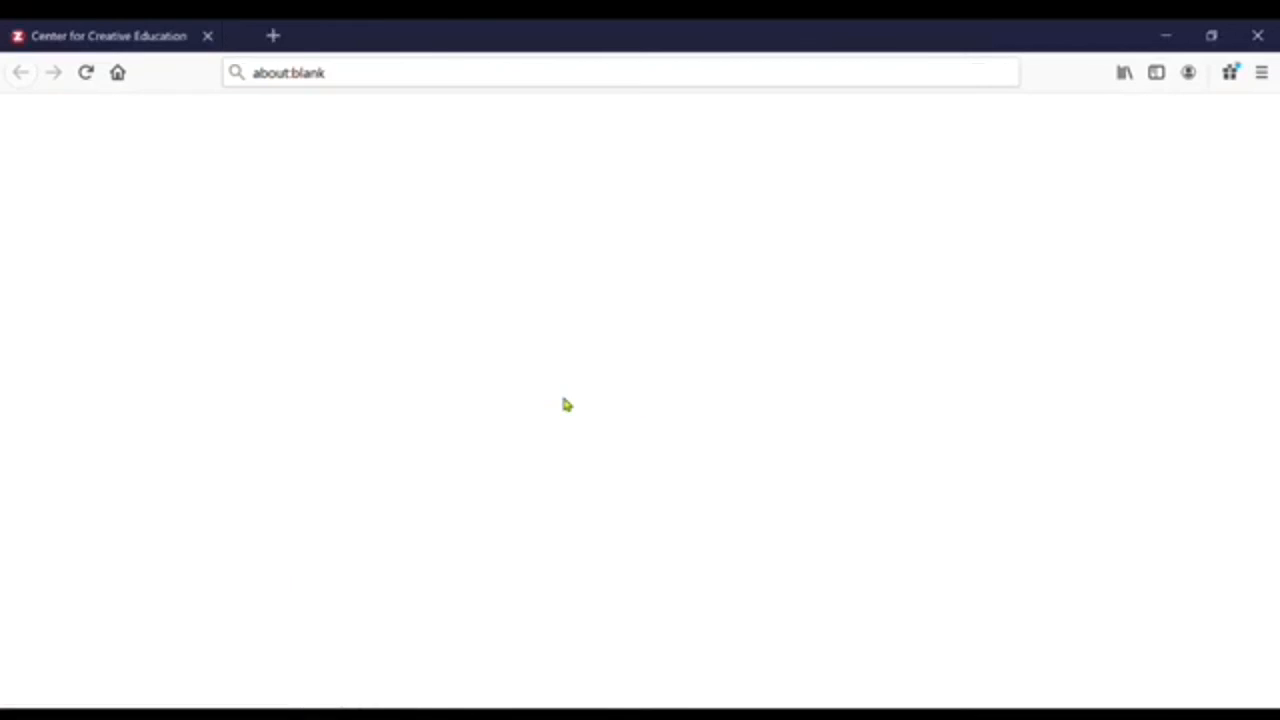